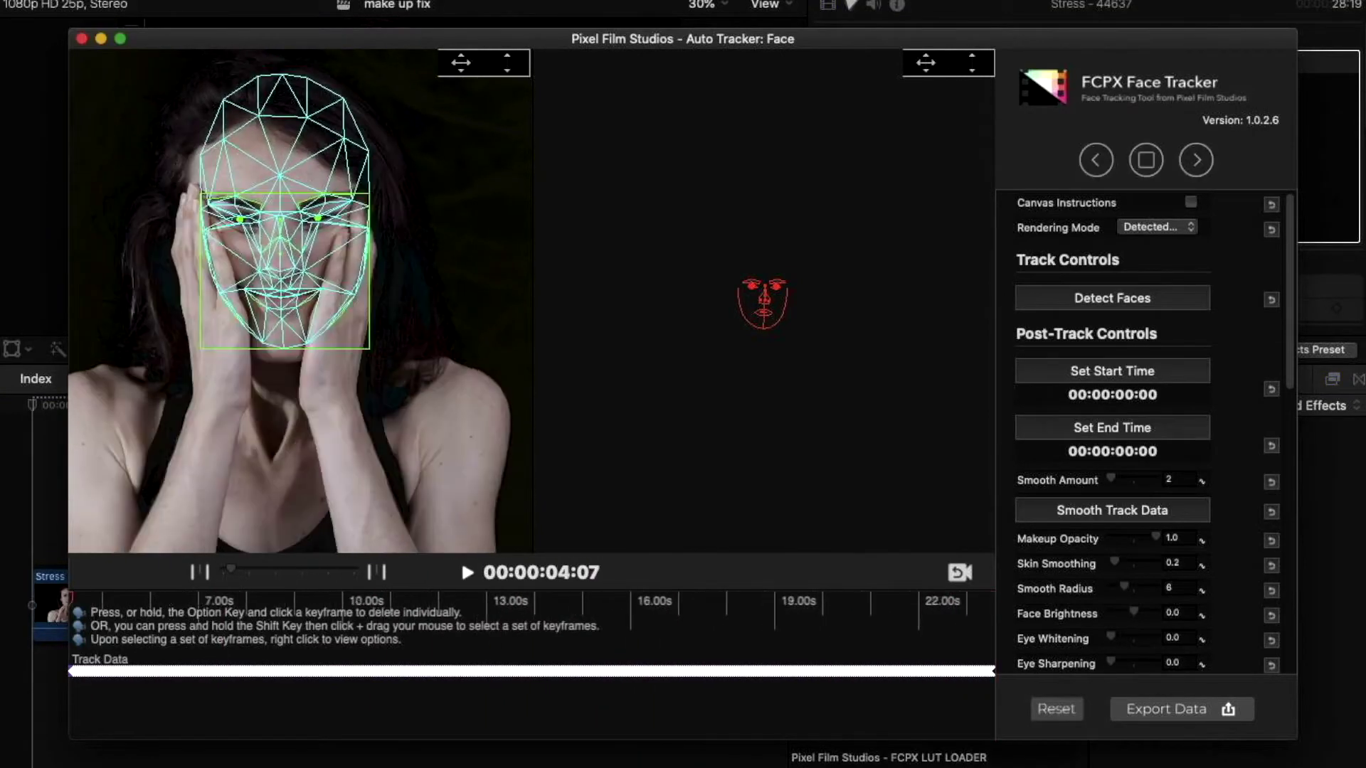
# Switch Rendering Mode to Face Texture and scroll the inspector to the makeup layers
pyautogui.click(1156, 227)
pyautogui.scroll(-10, 1111, 398)
pyautogui.scroll(-5, 1138, 541)
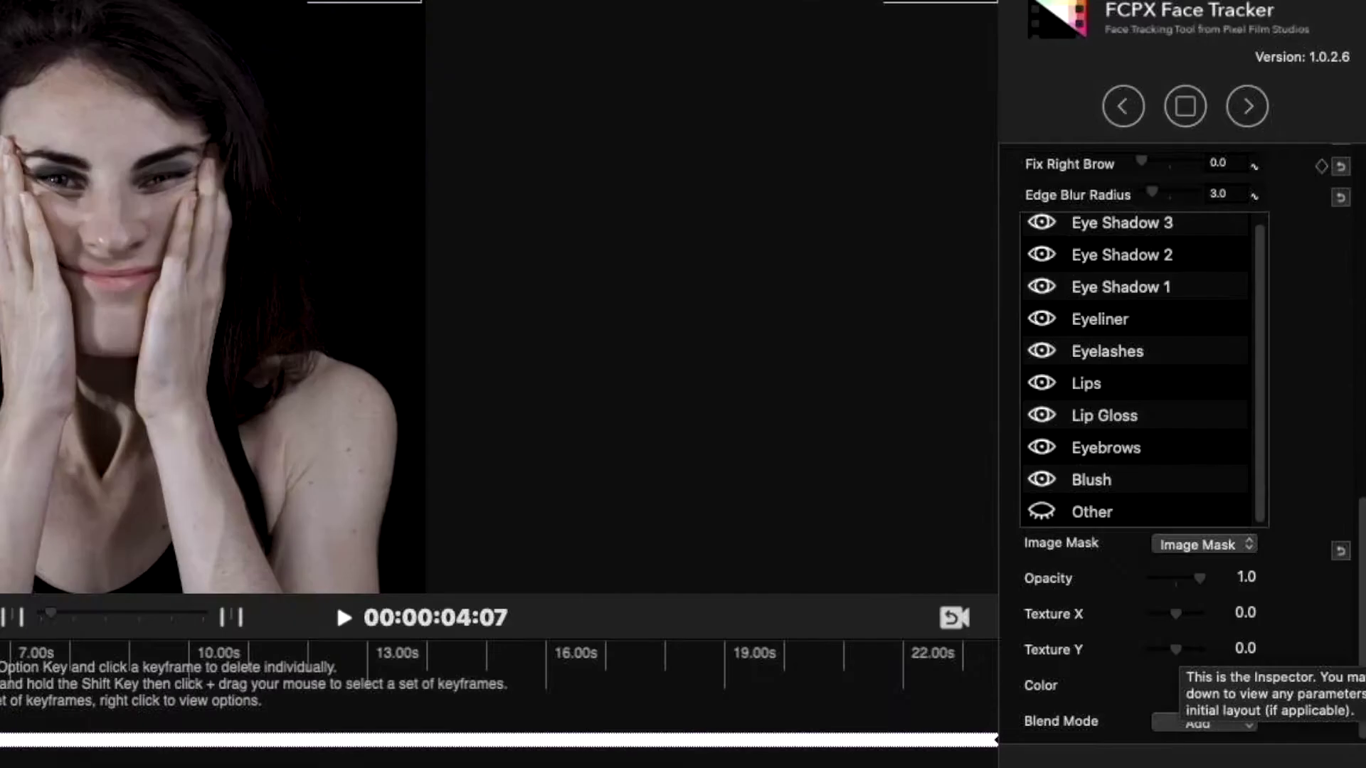
pyautogui.scroll(12, 1138, 441)
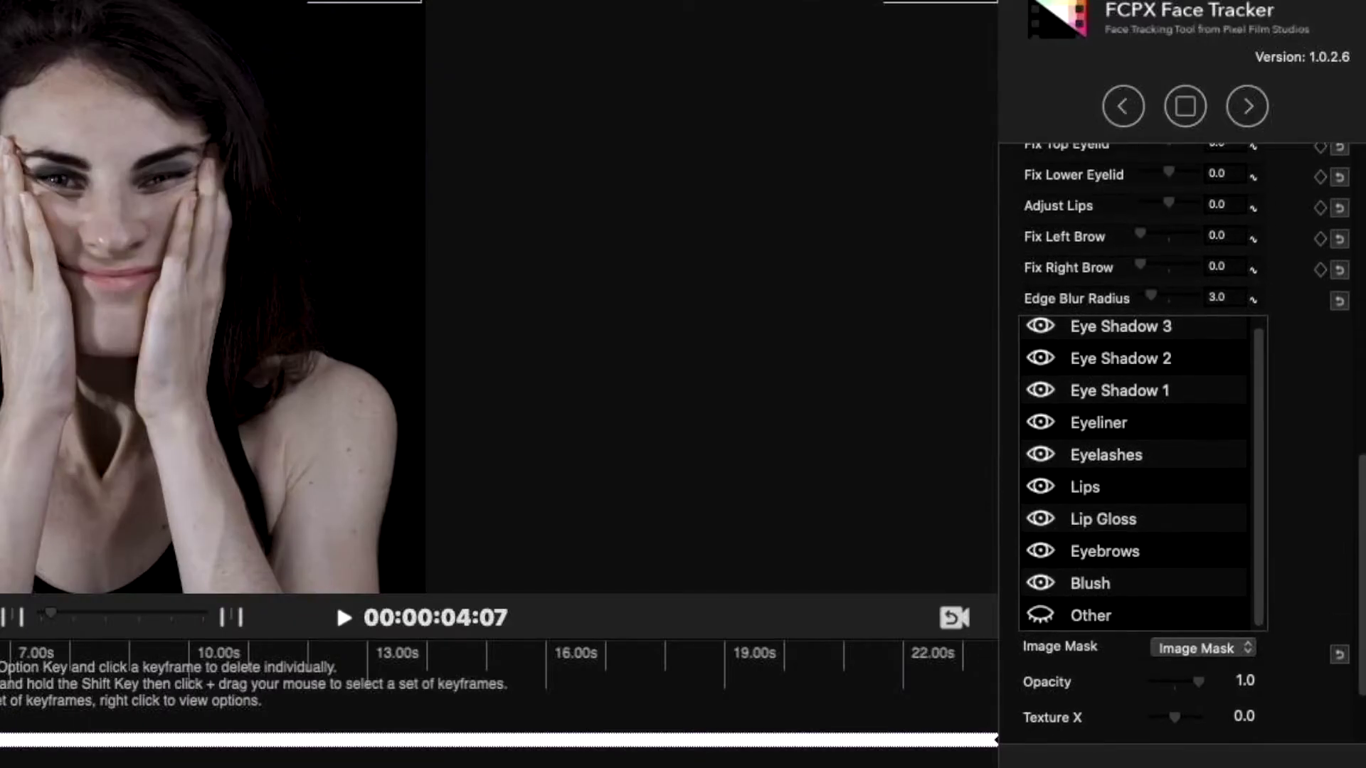
pyautogui.scroll(10, 1137, 441)
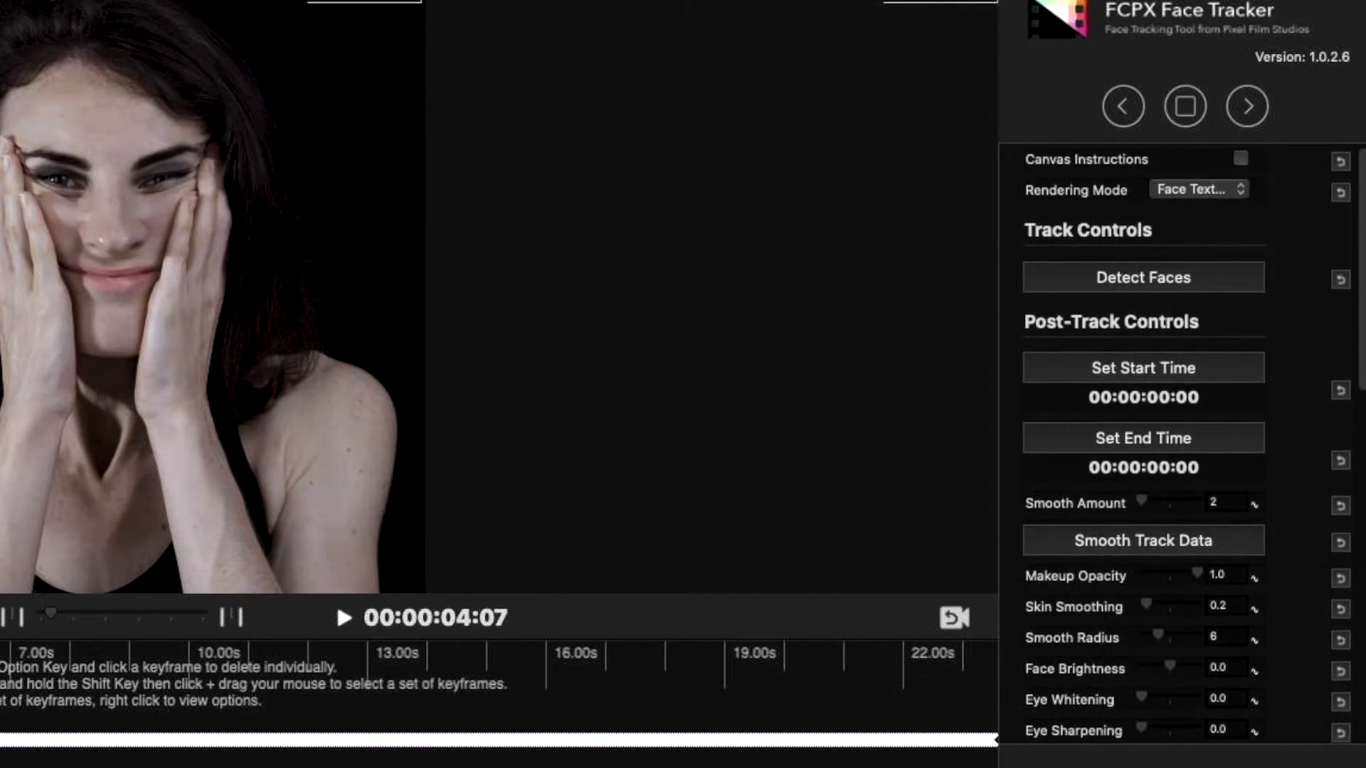
pyautogui.scroll(-4, 1193, 444)
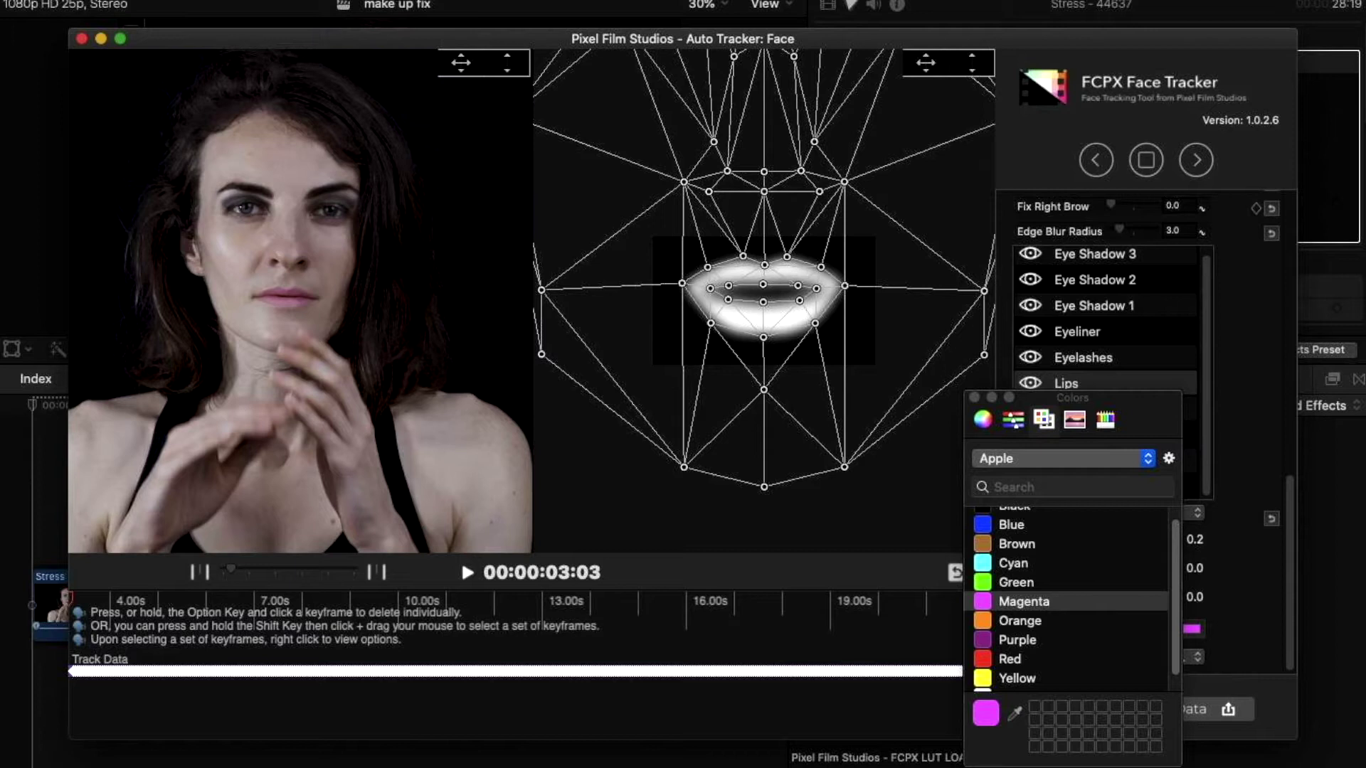
# Close the Colors panel, try the Lips 4 and Lips 5 masks, then settle on Lips 1
pyautogui.press('super+w')
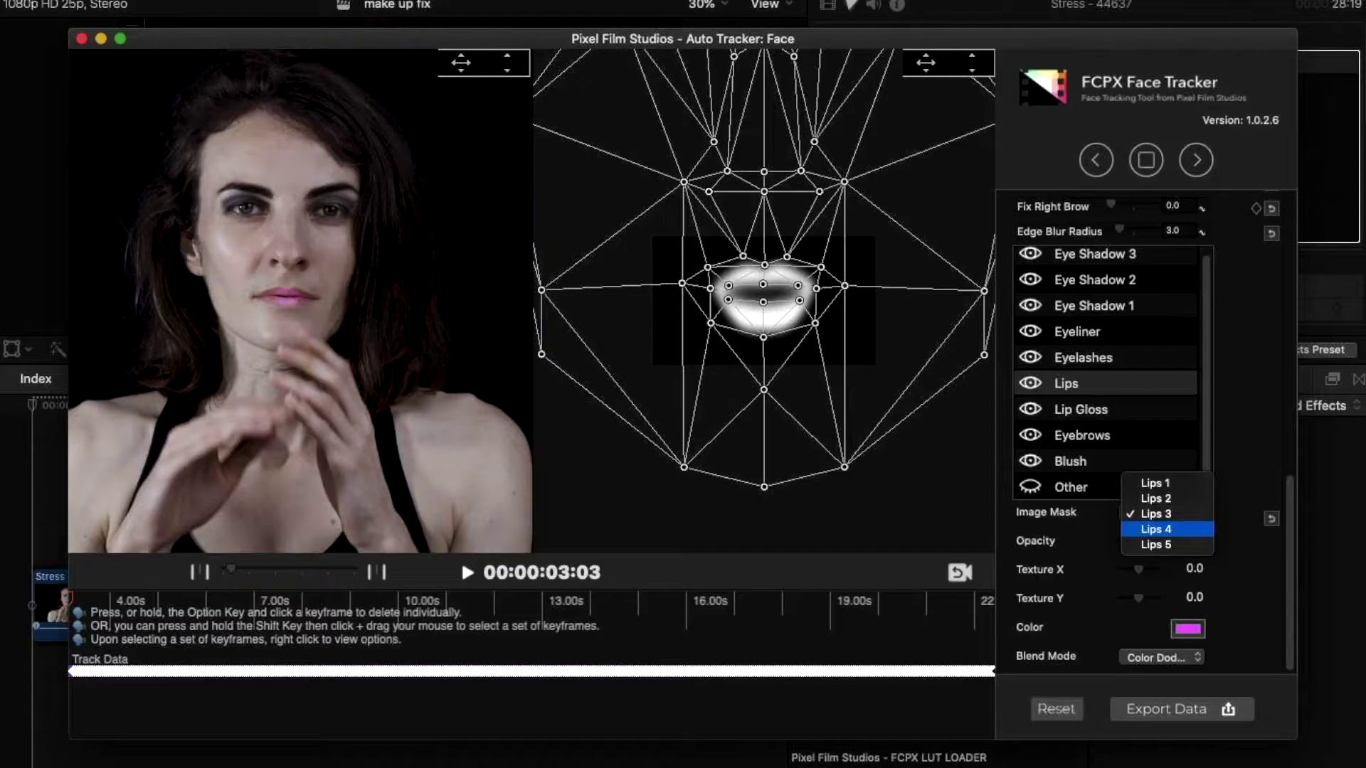
pyautogui.click(1156, 515)
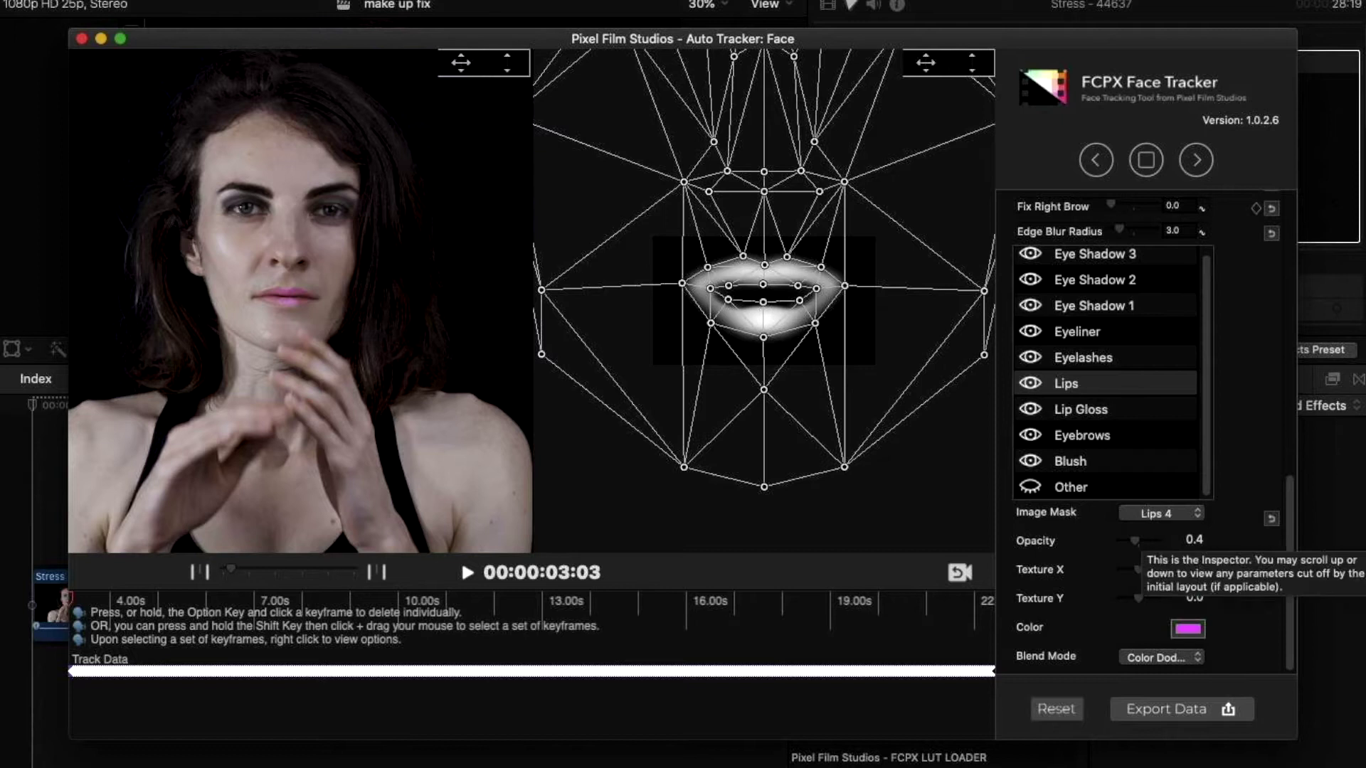
pyautogui.click(1156, 514)
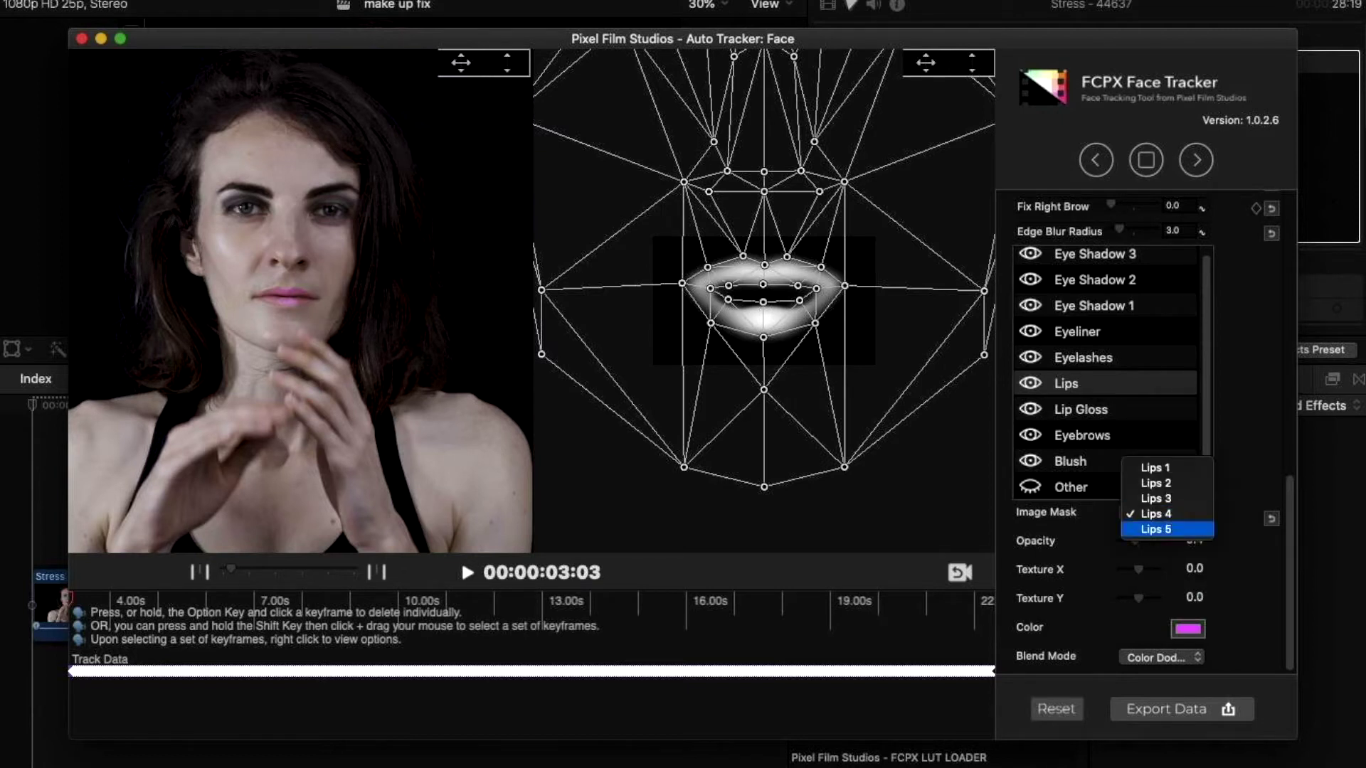
pyautogui.press('Escape')
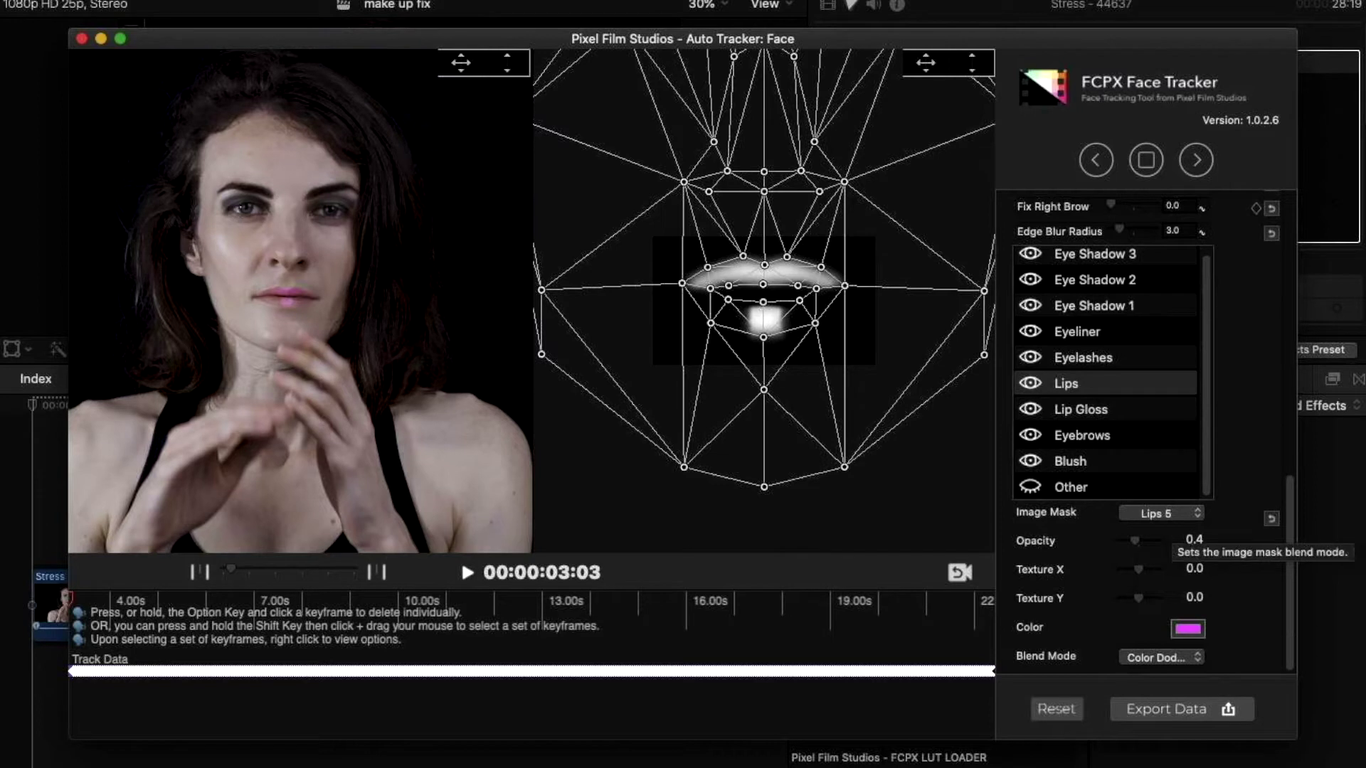
pyautogui.click(1159, 513)
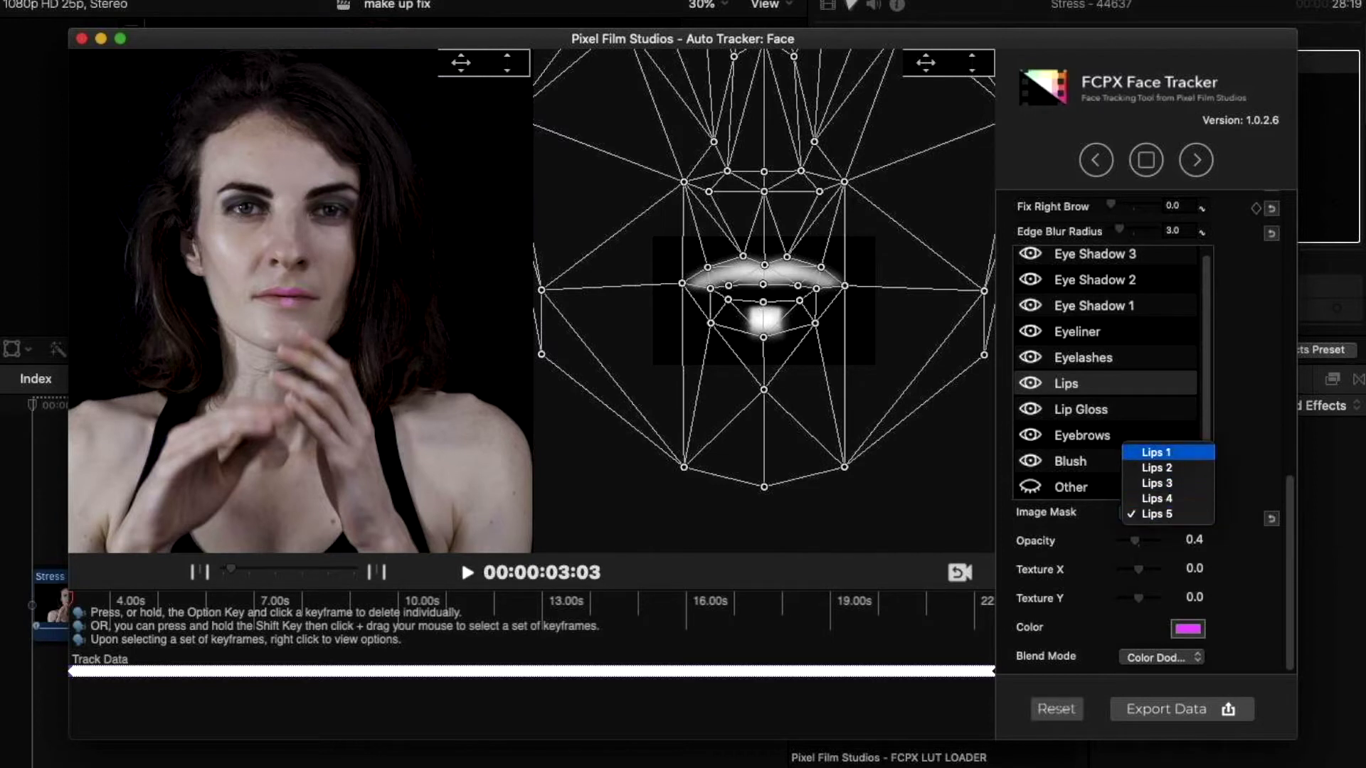
pyautogui.press('Return')
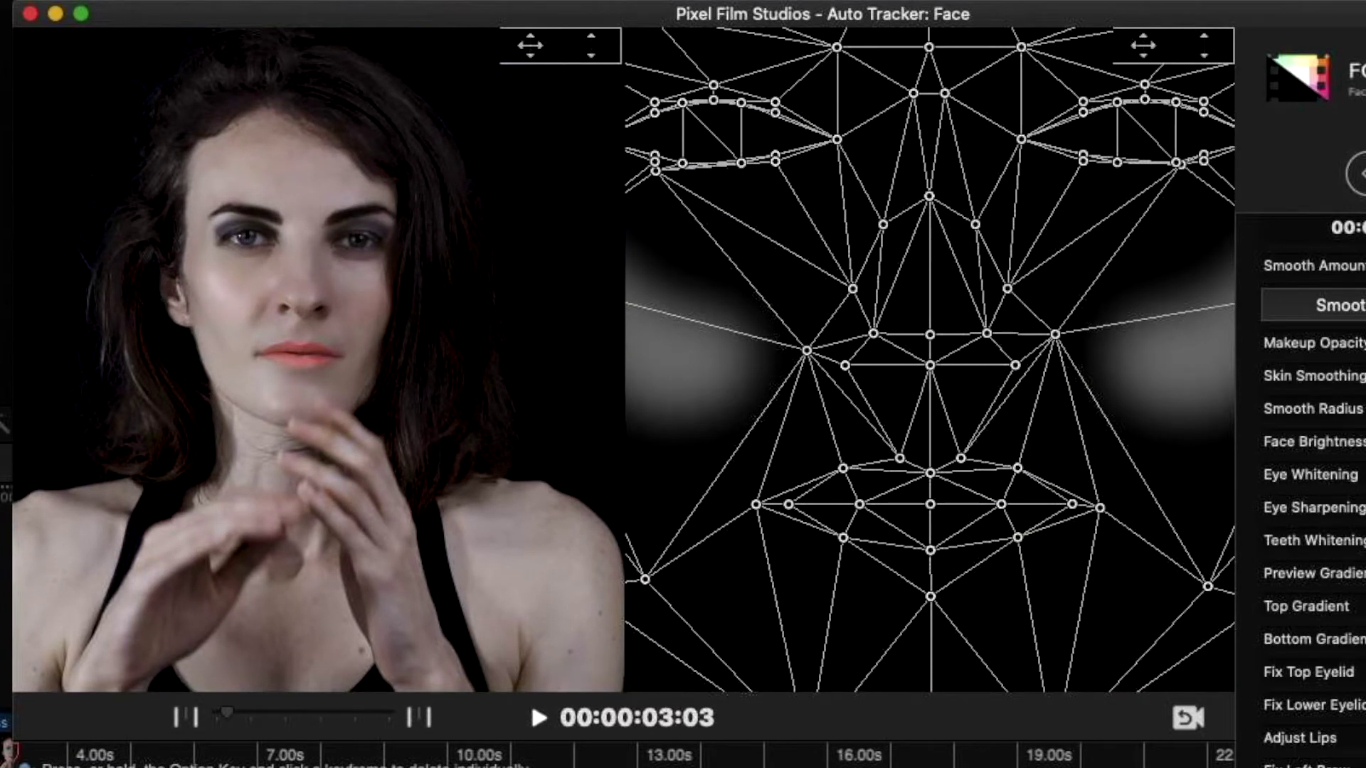
# Set the Eye Shadow layer's Image Mask to Eye Shadow 3
pyautogui.scroll(-8, 1312, 498)
pyautogui.scroll(9, 1312, 498)
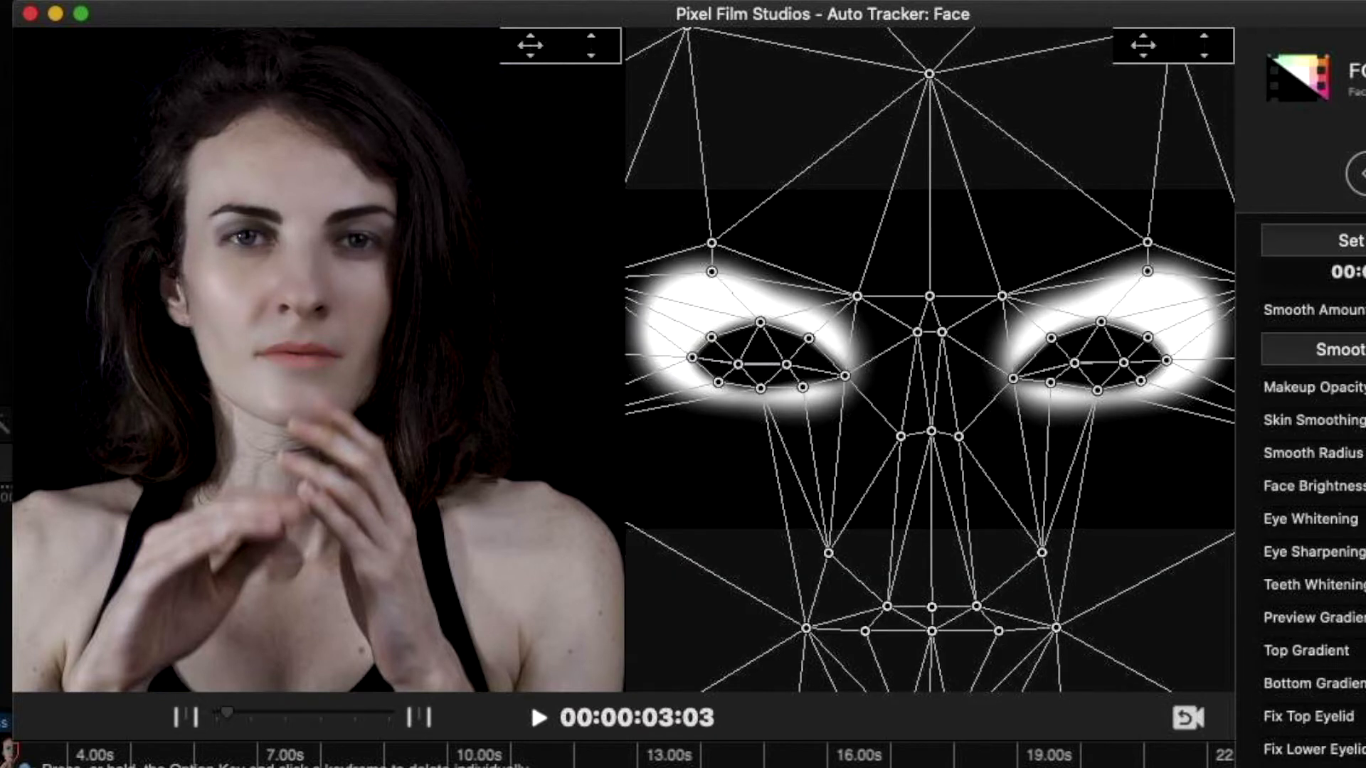
pyautogui.scroll(-9, 1312, 497)
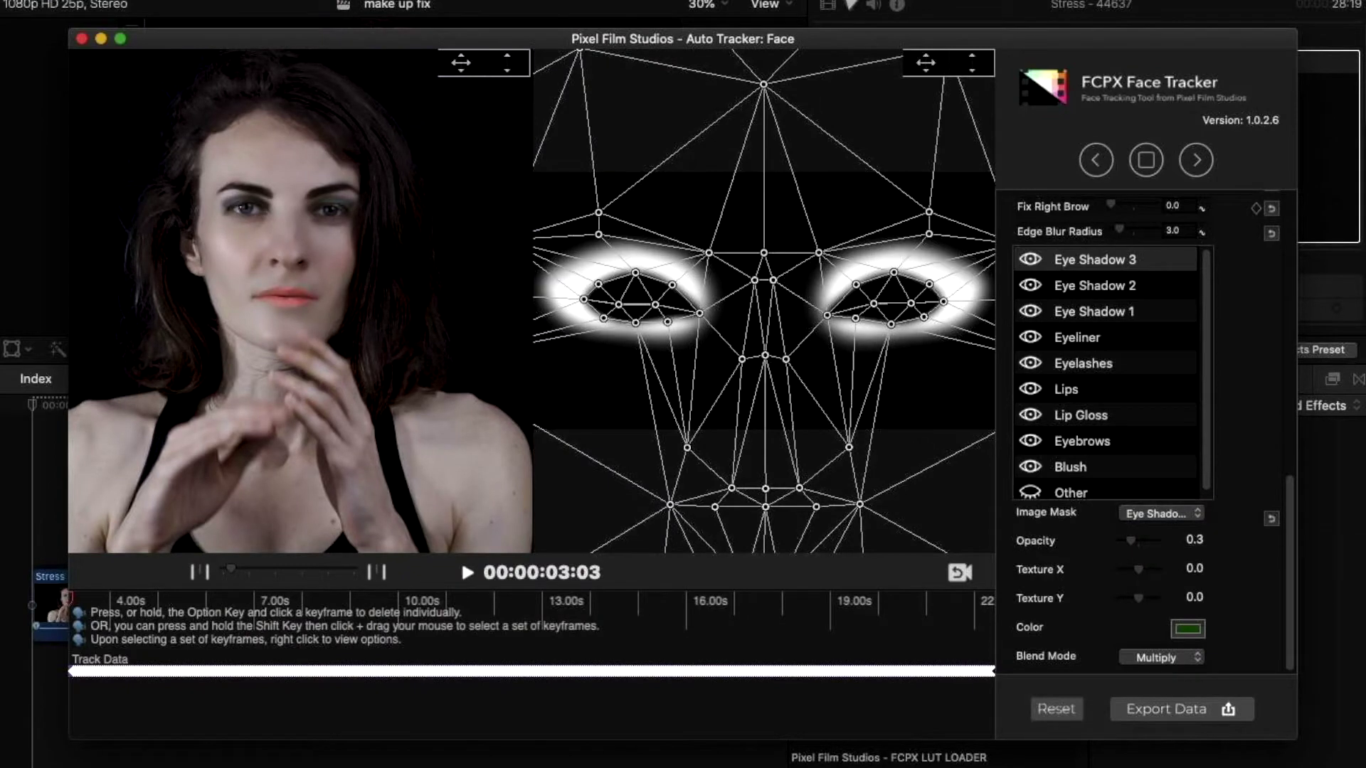
pyautogui.click(1159, 513)
pyautogui.click(1166, 528)
pyautogui.click(1167, 514)
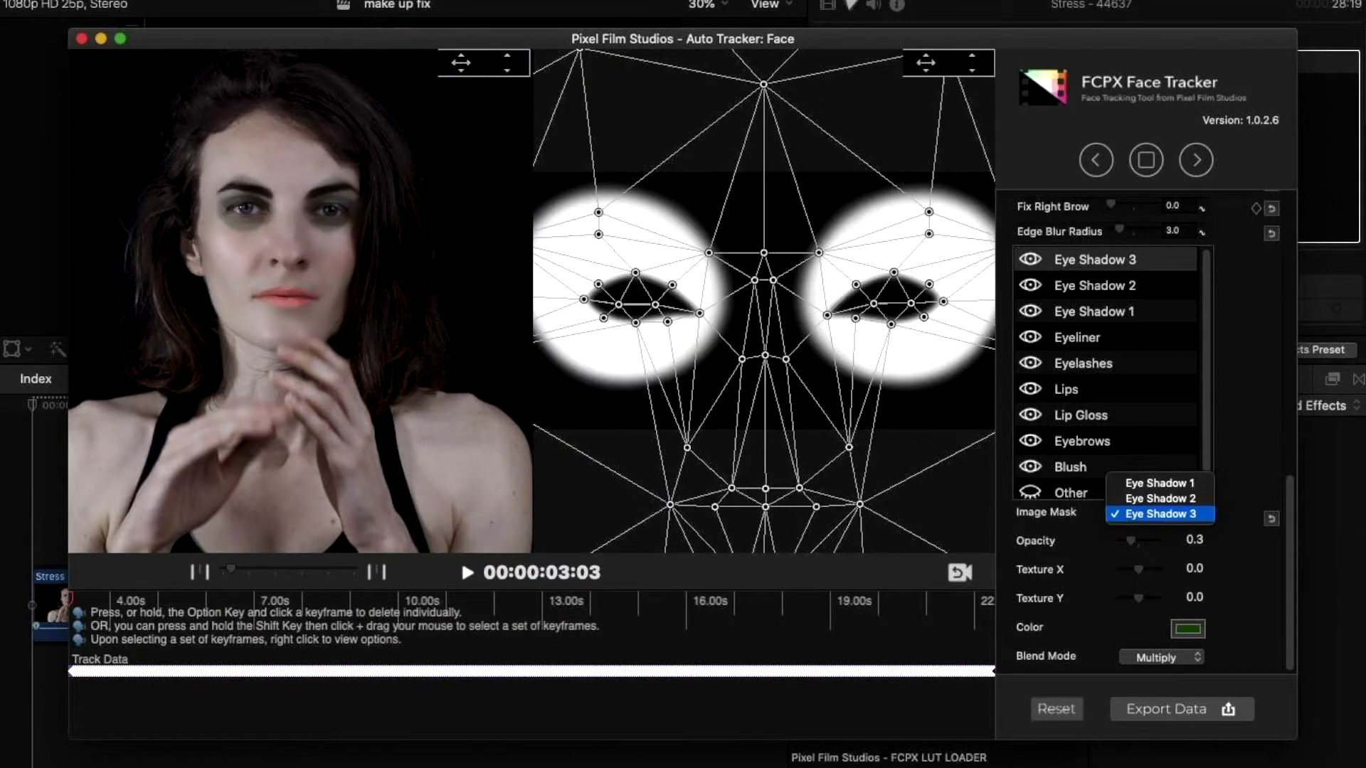
pyautogui.click(1159, 483)
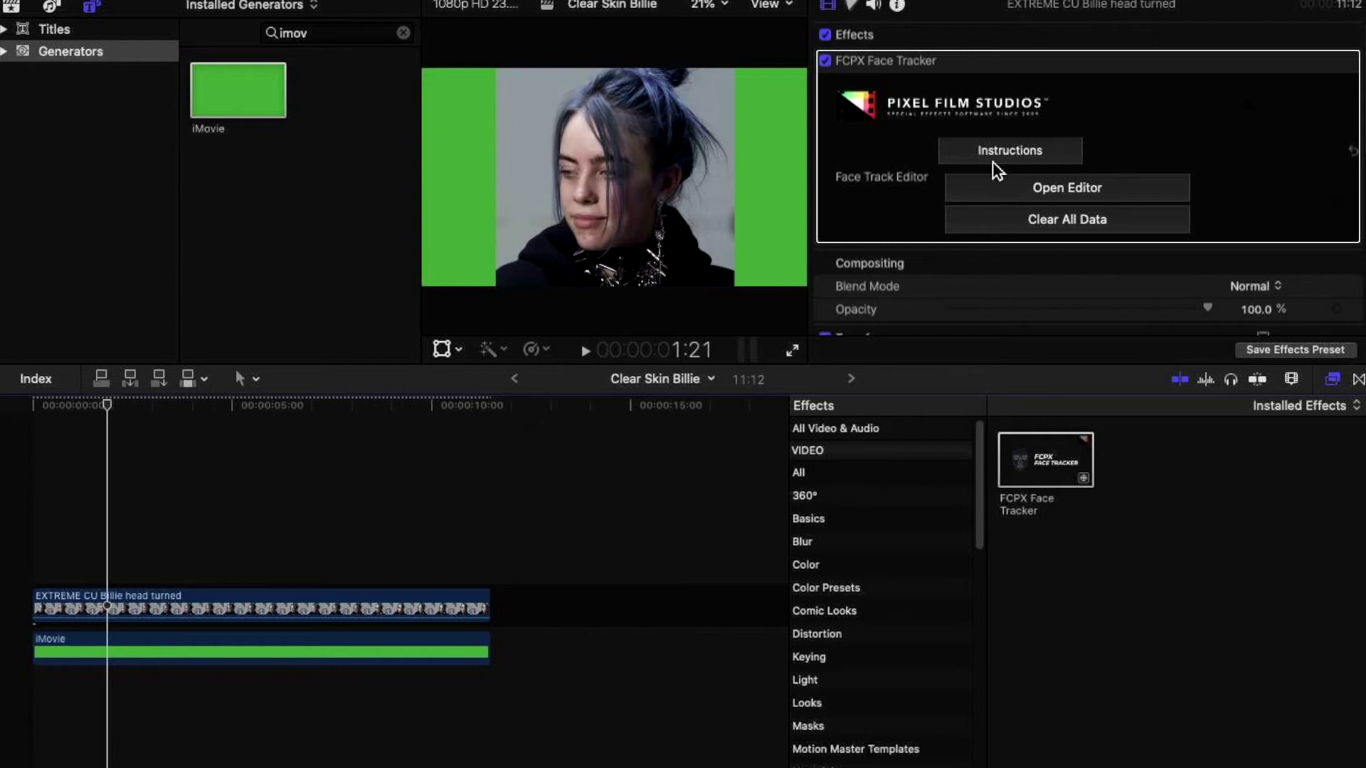
# Open the Face Tracker editor, pan the preview onto the face, and scrub to about 8 seconds
pyautogui.click(1024, 186)
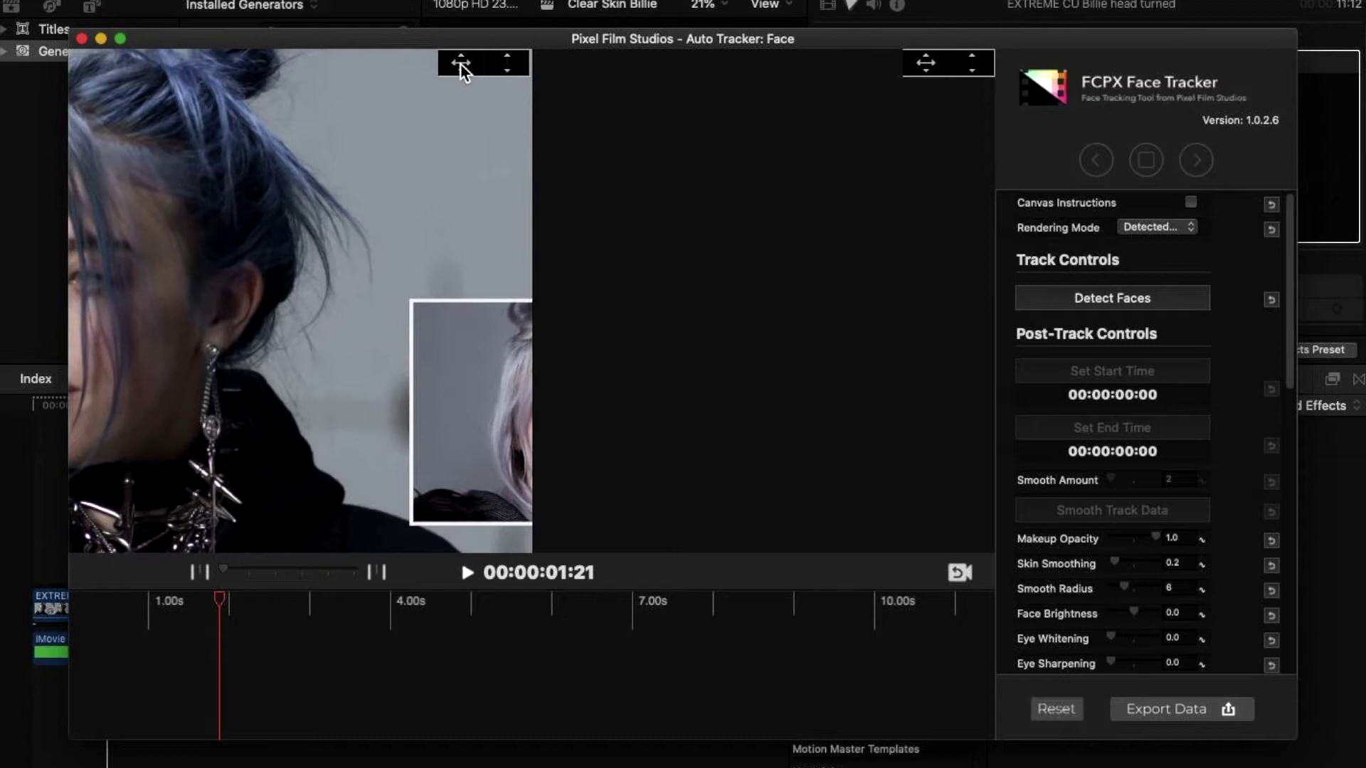
pyautogui.moveTo(461, 68); pyautogui.dragTo(640, 53)
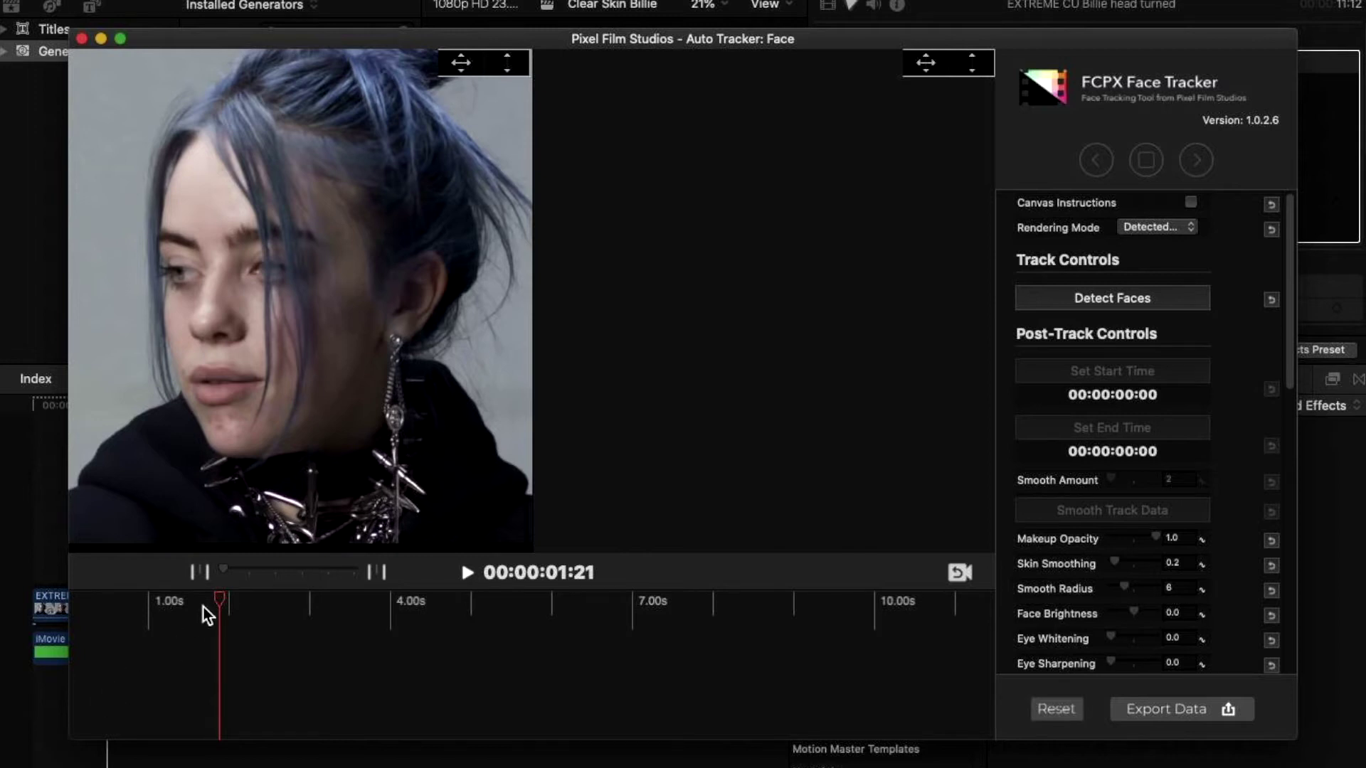
pyautogui.moveTo(215, 603); pyautogui.dragTo(793, 622)
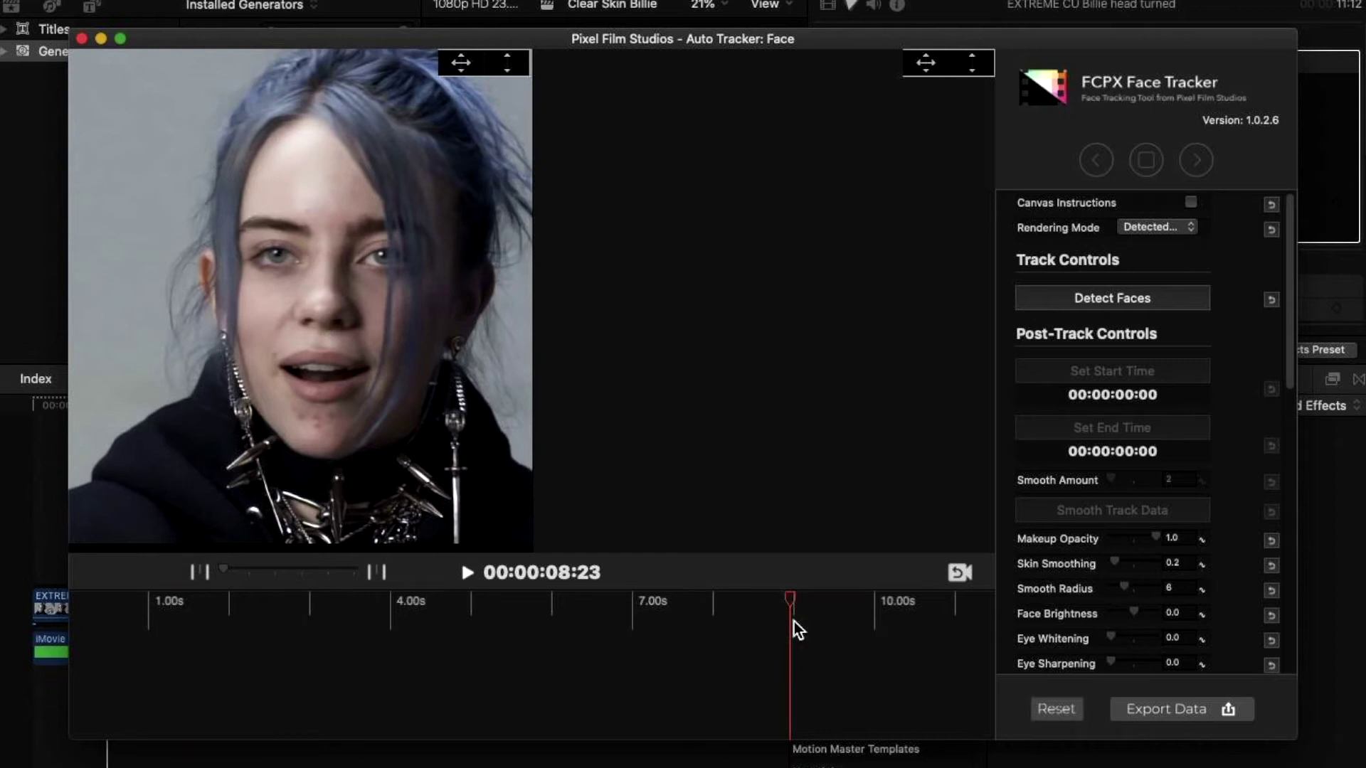
# Detect and select the singer's face, then track it backward to the start and forward to the end
pyautogui.click(1129, 305)
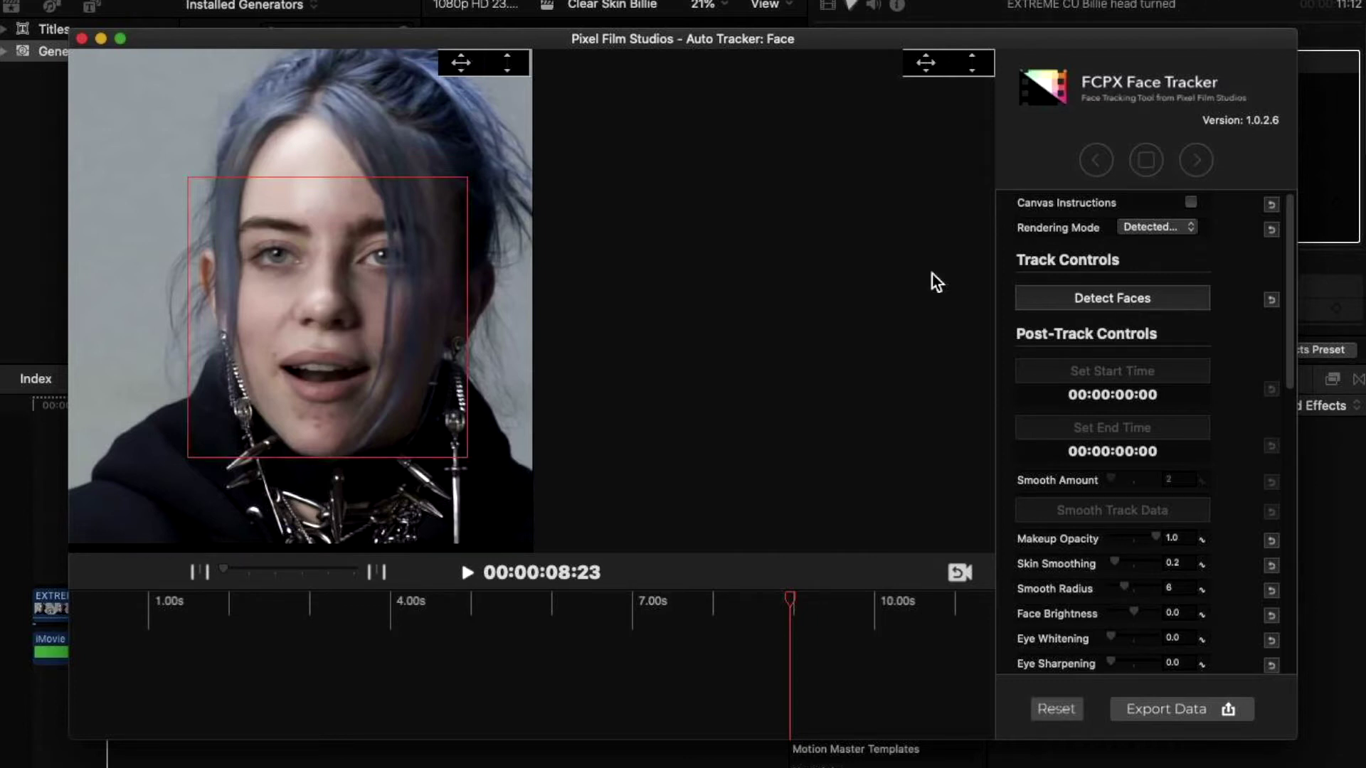
pyautogui.click(362, 323)
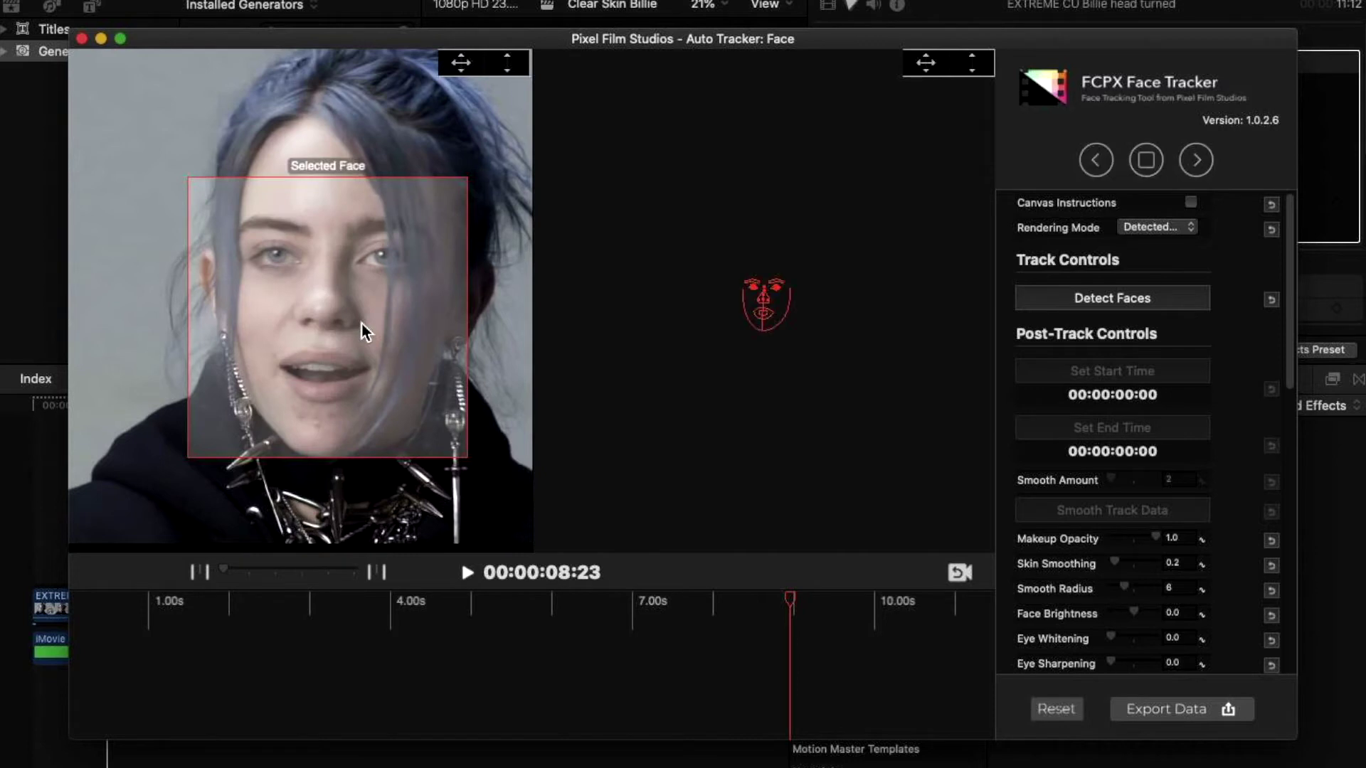
pyautogui.click(1099, 161)
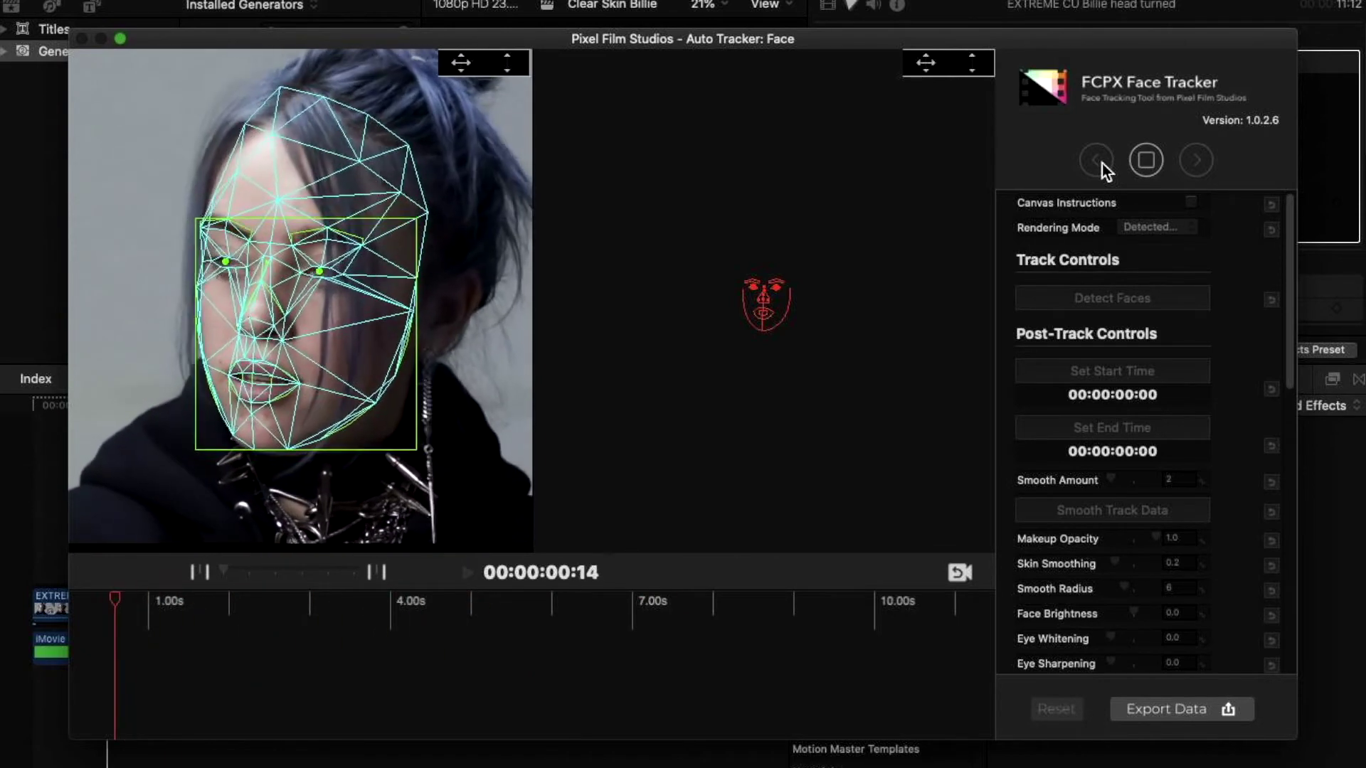
pyautogui.moveTo(77, 601); pyautogui.dragTo(790, 610)
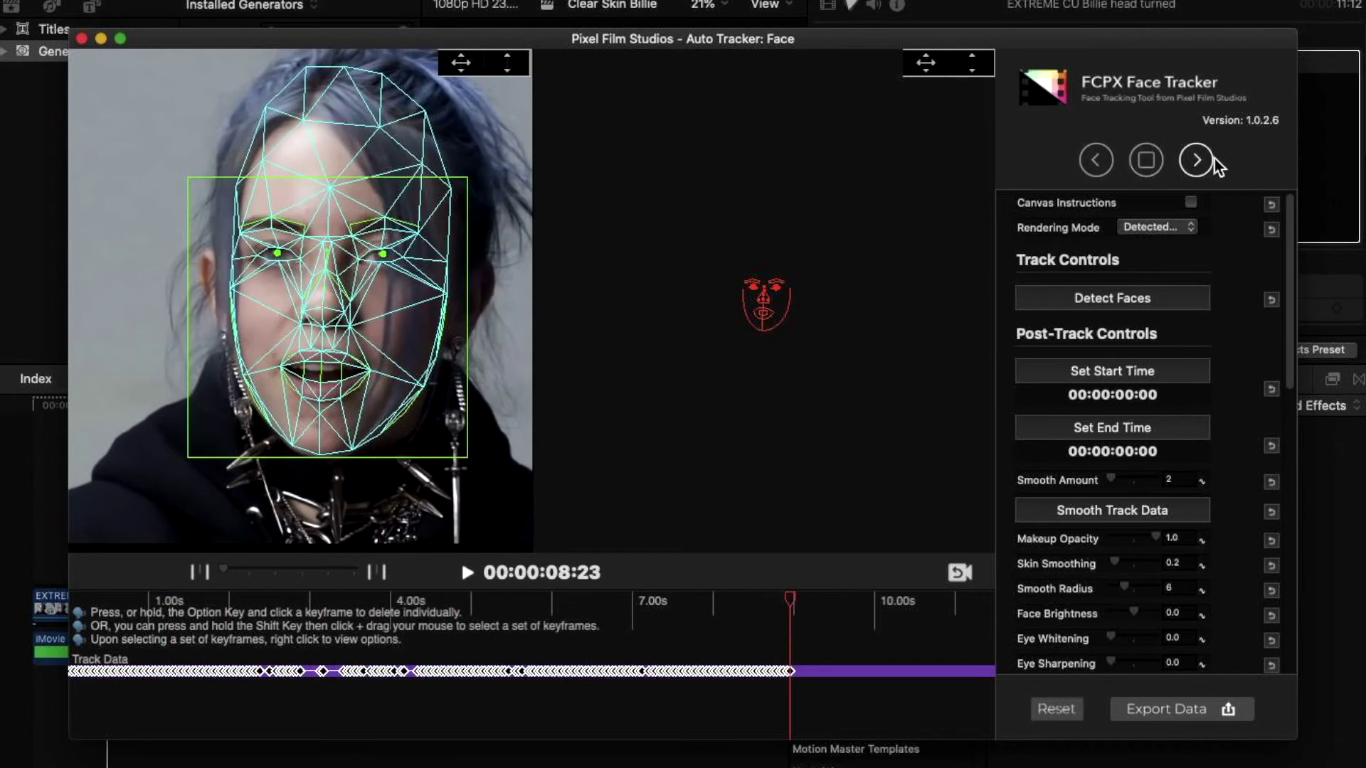
pyautogui.click(1208, 161)
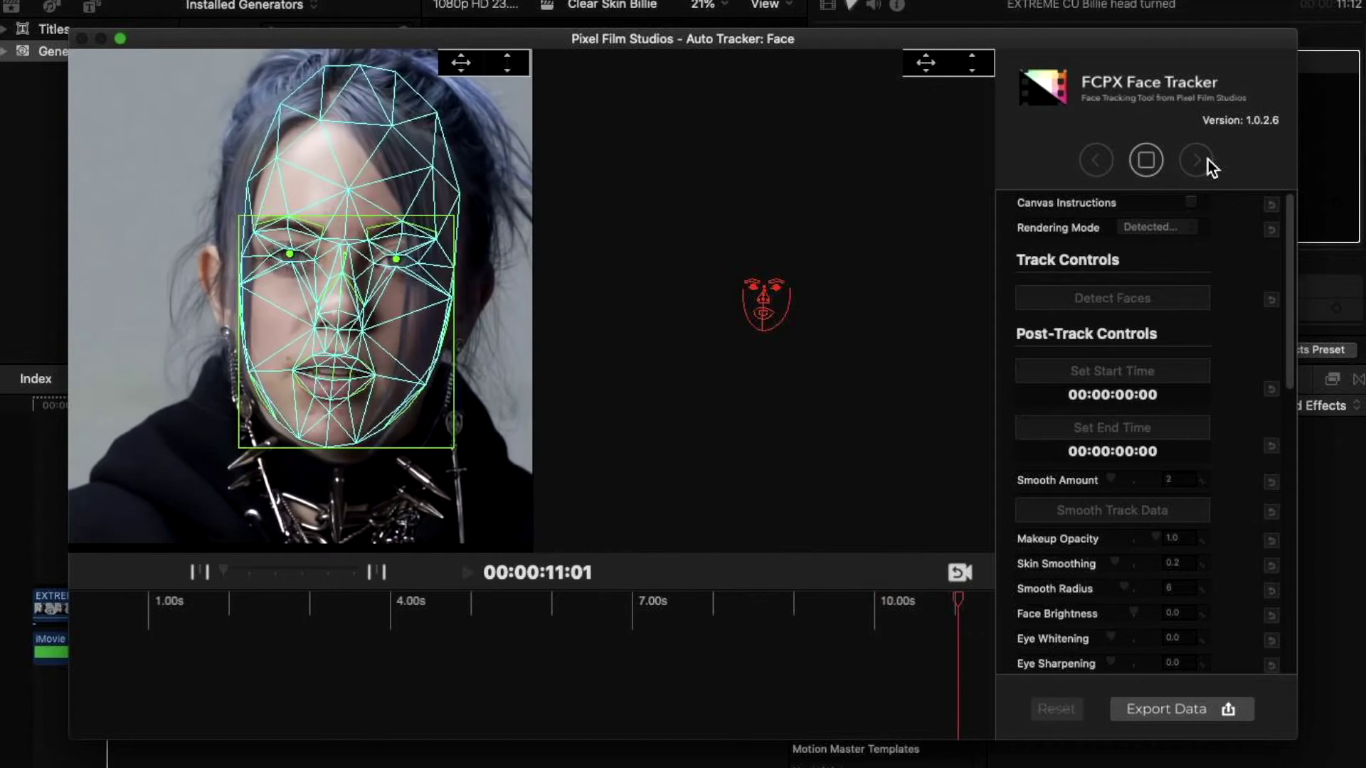
# Switch to Face Texture View, check frames near 10 and 7 seconds, then return to the start
pyautogui.click(1160, 227)
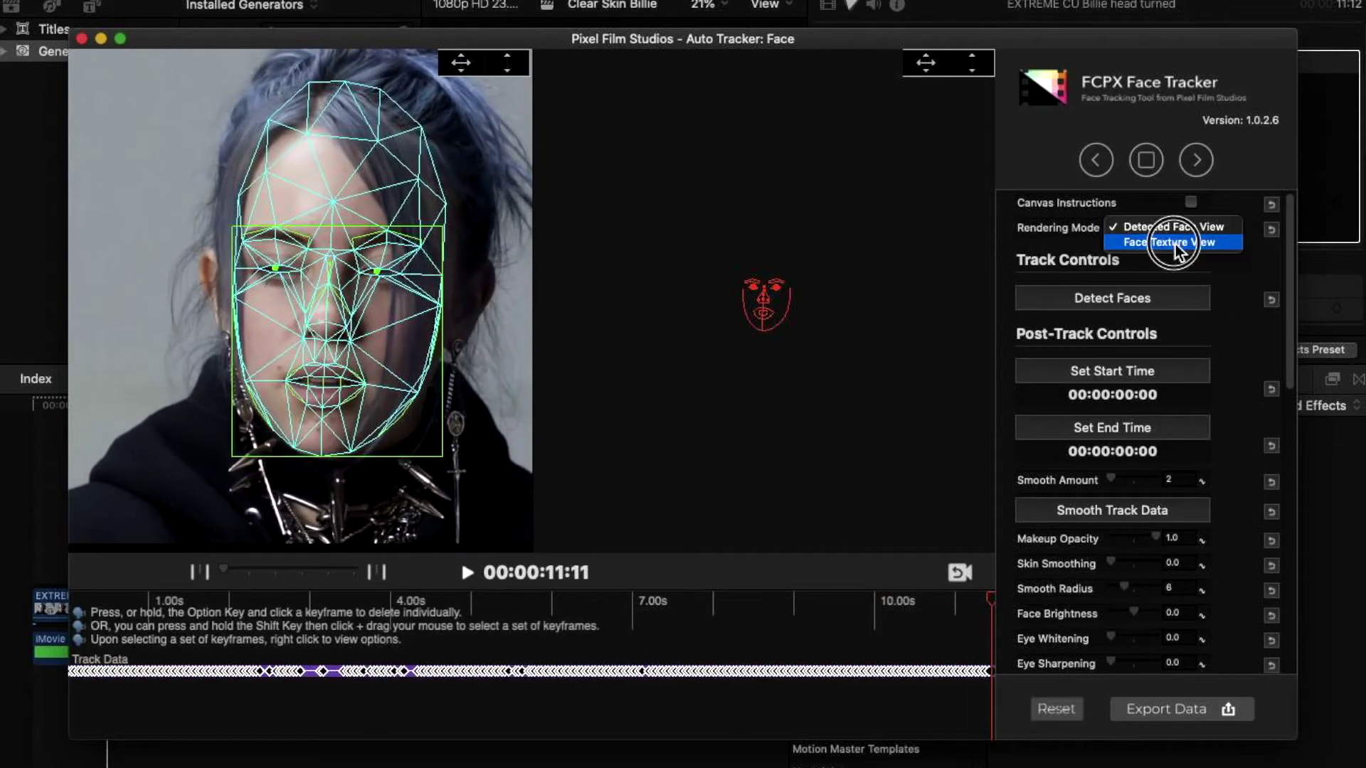
pyautogui.click(1175, 244)
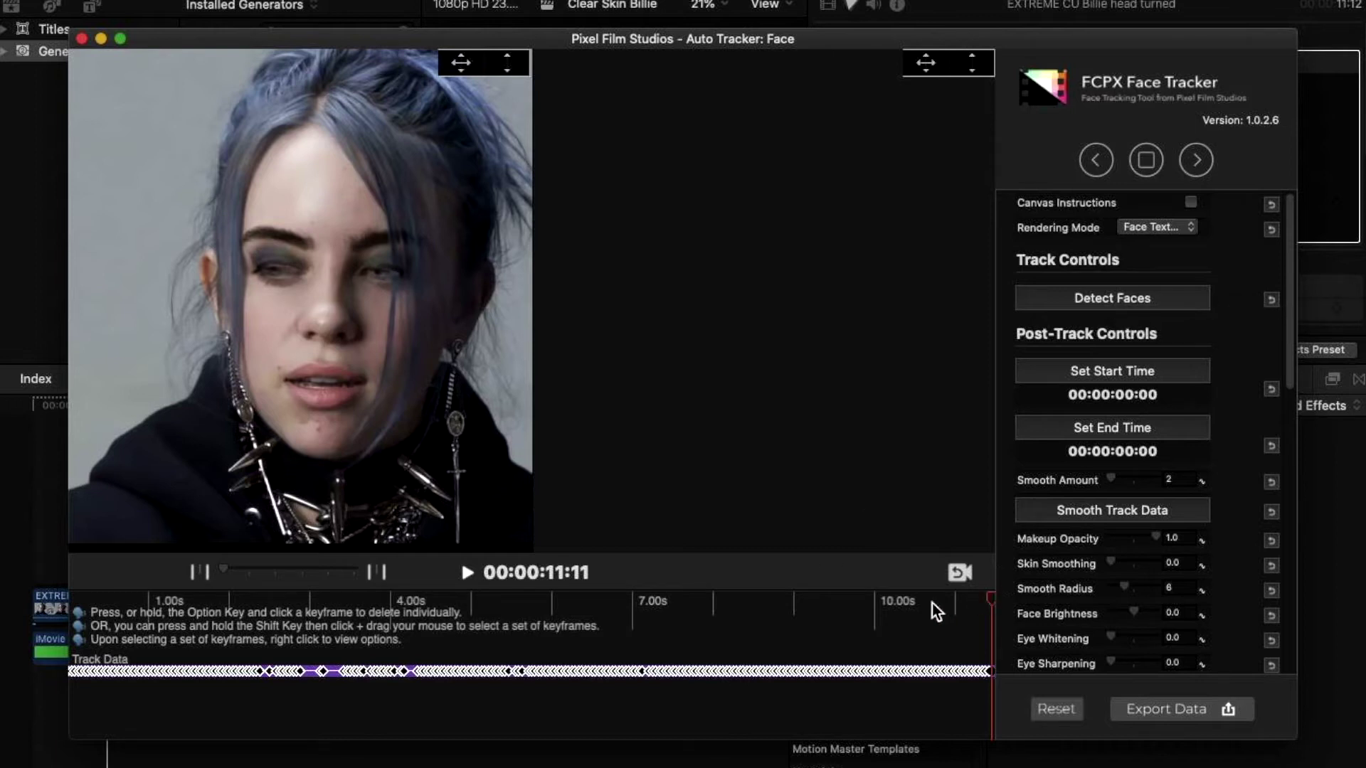
pyautogui.moveTo(988, 596); pyautogui.dragTo(643, 608)
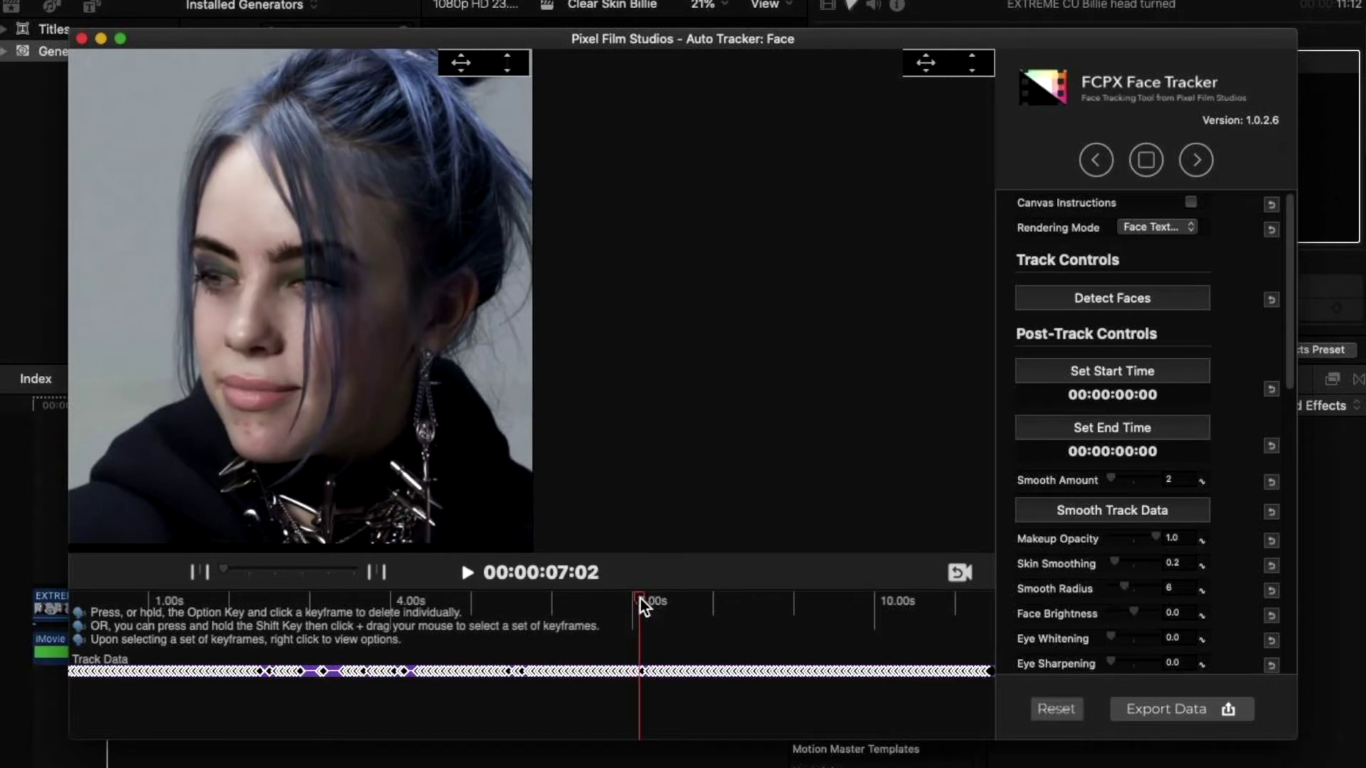
pyautogui.moveTo(639, 595); pyautogui.dragTo(674, 602)
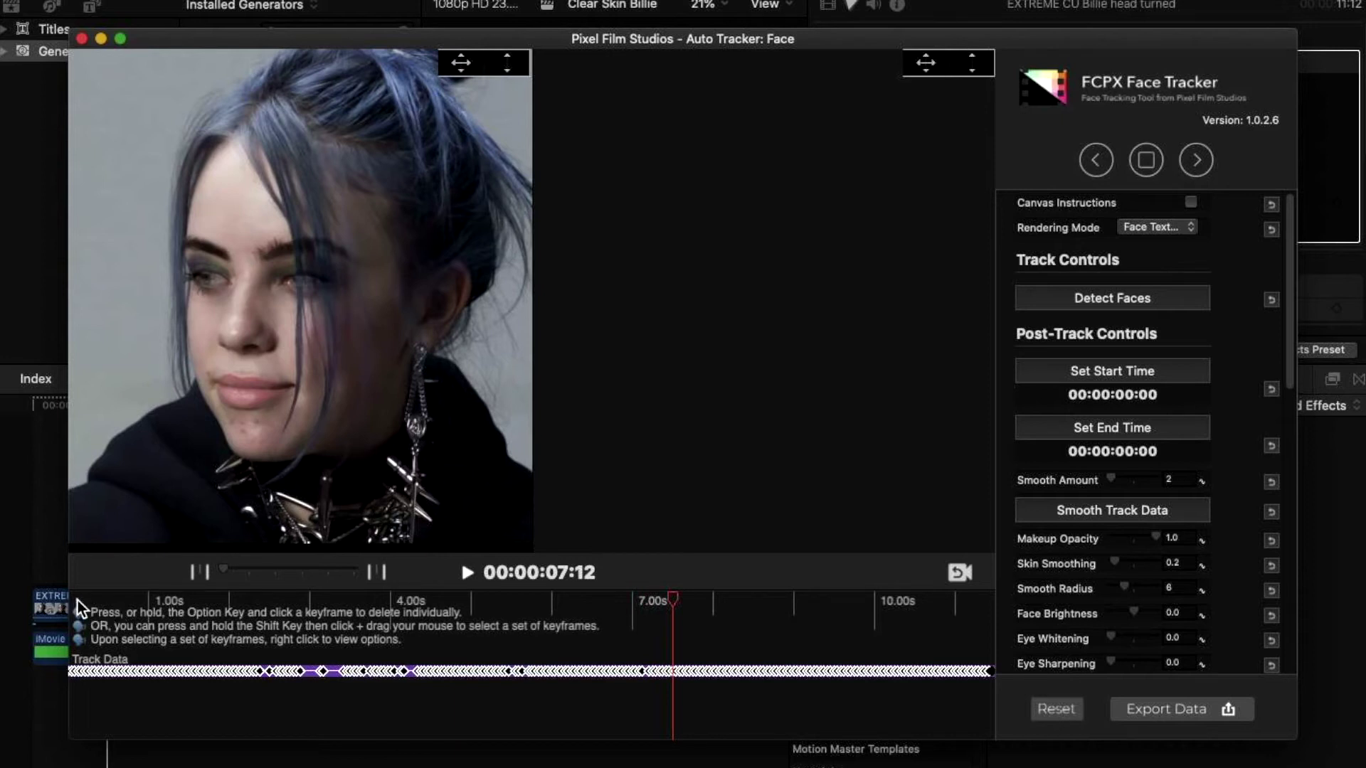
pyautogui.press('Home')
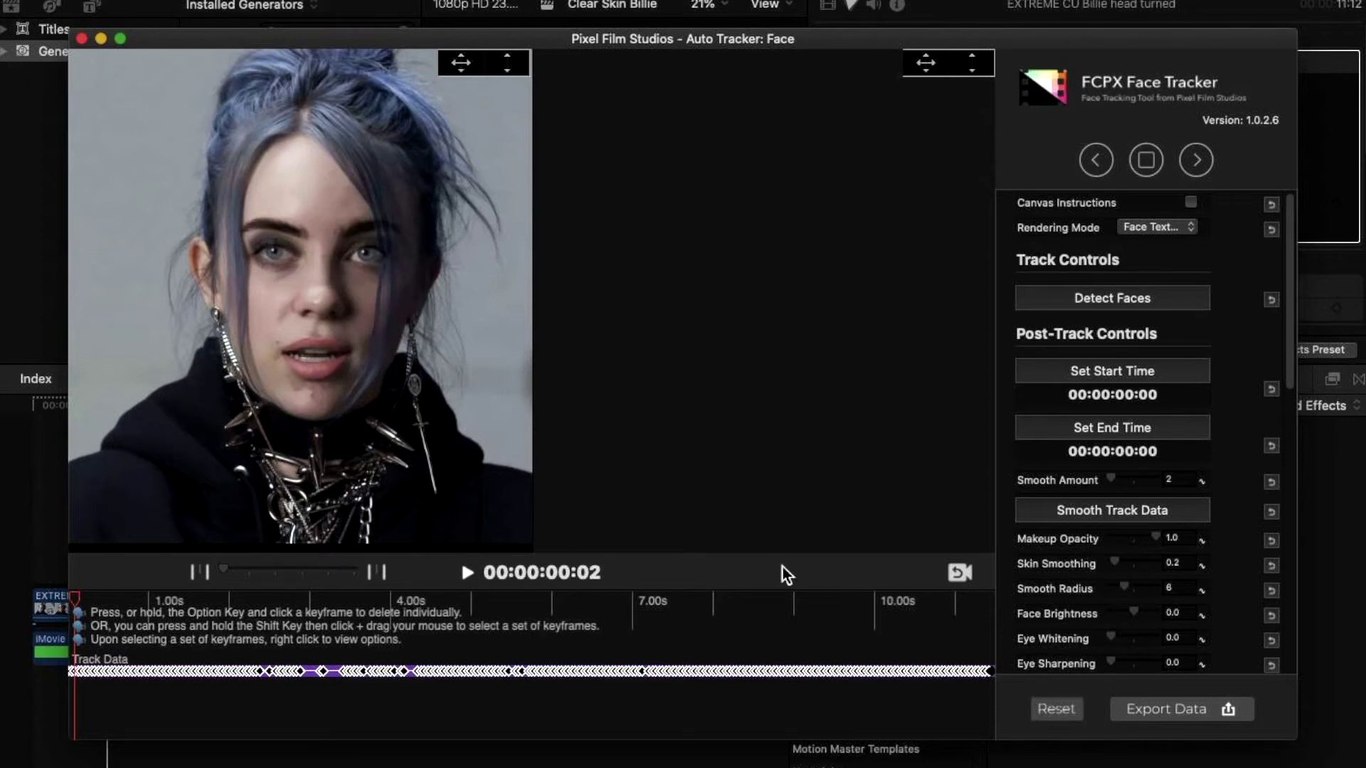
# Raise Skin Smoothing from 0.2 through 0.48 and 0.55 toward 1.0
pyautogui.scroll(-3, 1040, 565)
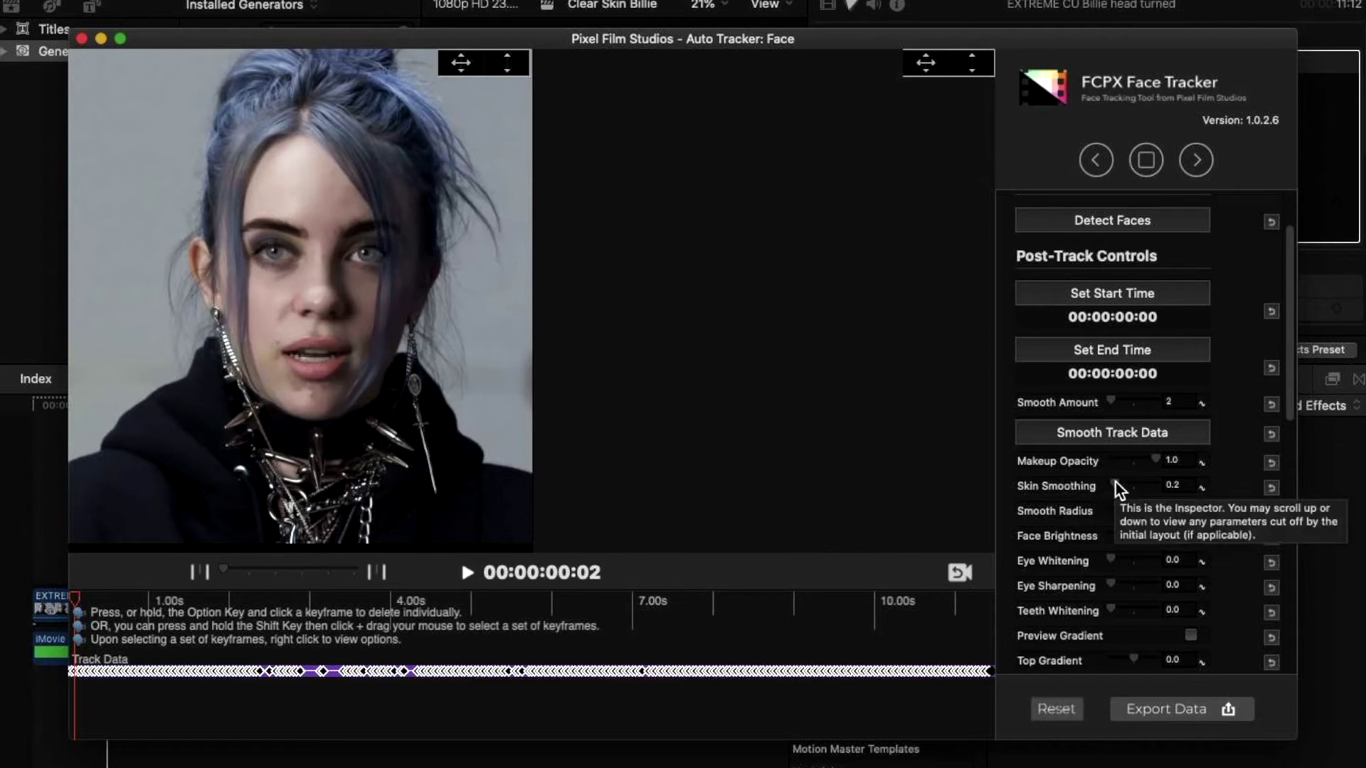
pyautogui.moveTo(1115, 482); pyautogui.dragTo(1122, 483)
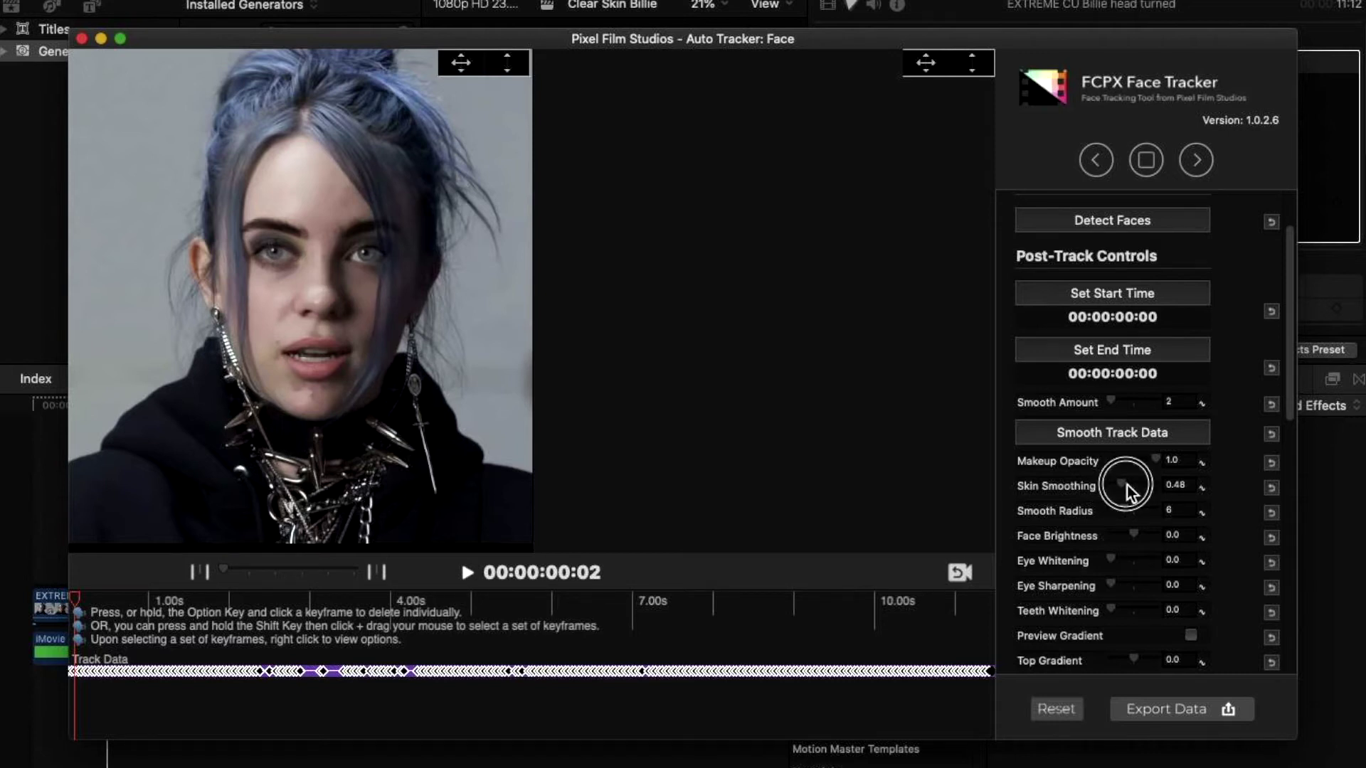
pyautogui.moveTo(1127, 485); pyautogui.dragTo(1131, 485)
pyautogui.moveTo(1145, 494)
pyautogui.mouseDown()
pyautogui.moveTo(1127, 512)
pyautogui.moveTo(1143, 515)
pyautogui.mouseUp()
# Select the Eye Shadow 3 layer to show its mask preview, Opacity 0.3 and Multiply blending
pyautogui.scroll(-3, 1100, 493)
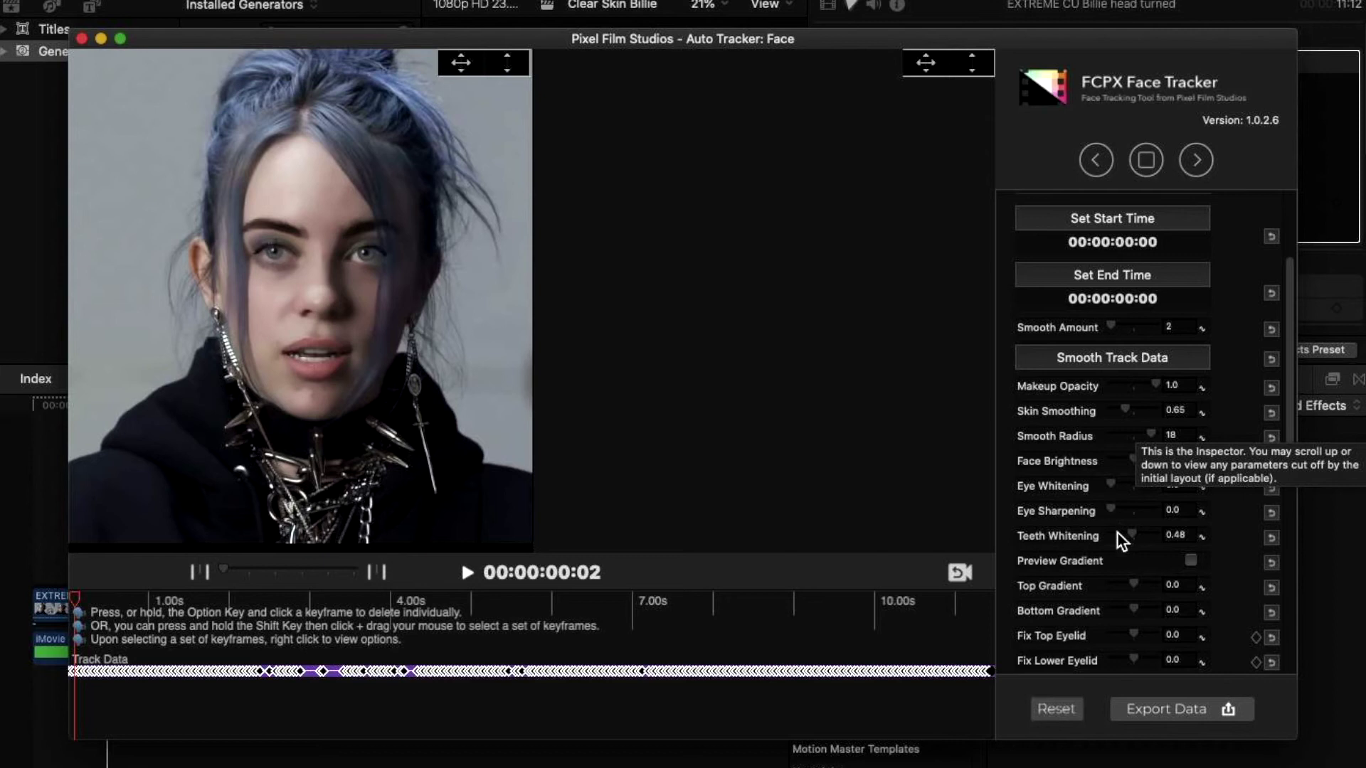
pyautogui.scroll(-5, 1117, 532)
pyautogui.scroll(-10, 1117, 532)
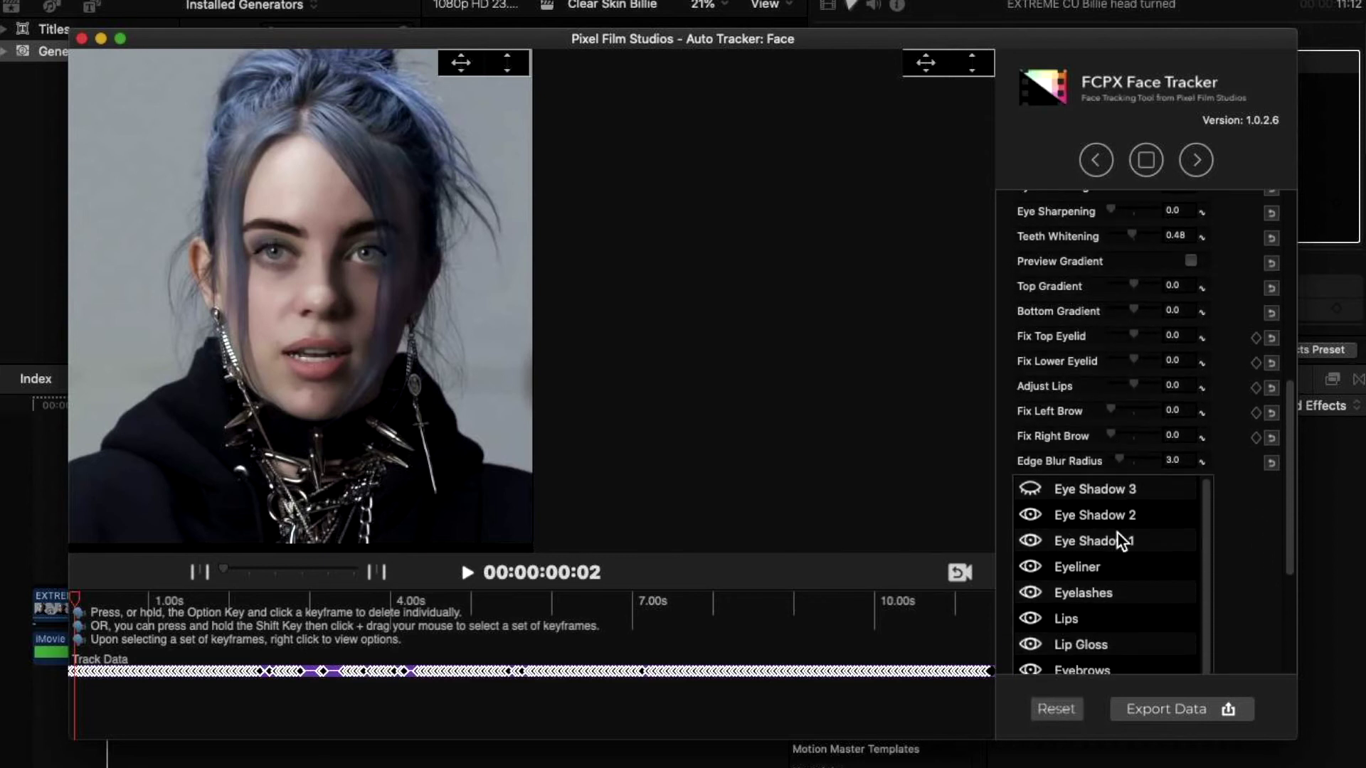
pyautogui.scroll(2, 1116, 532)
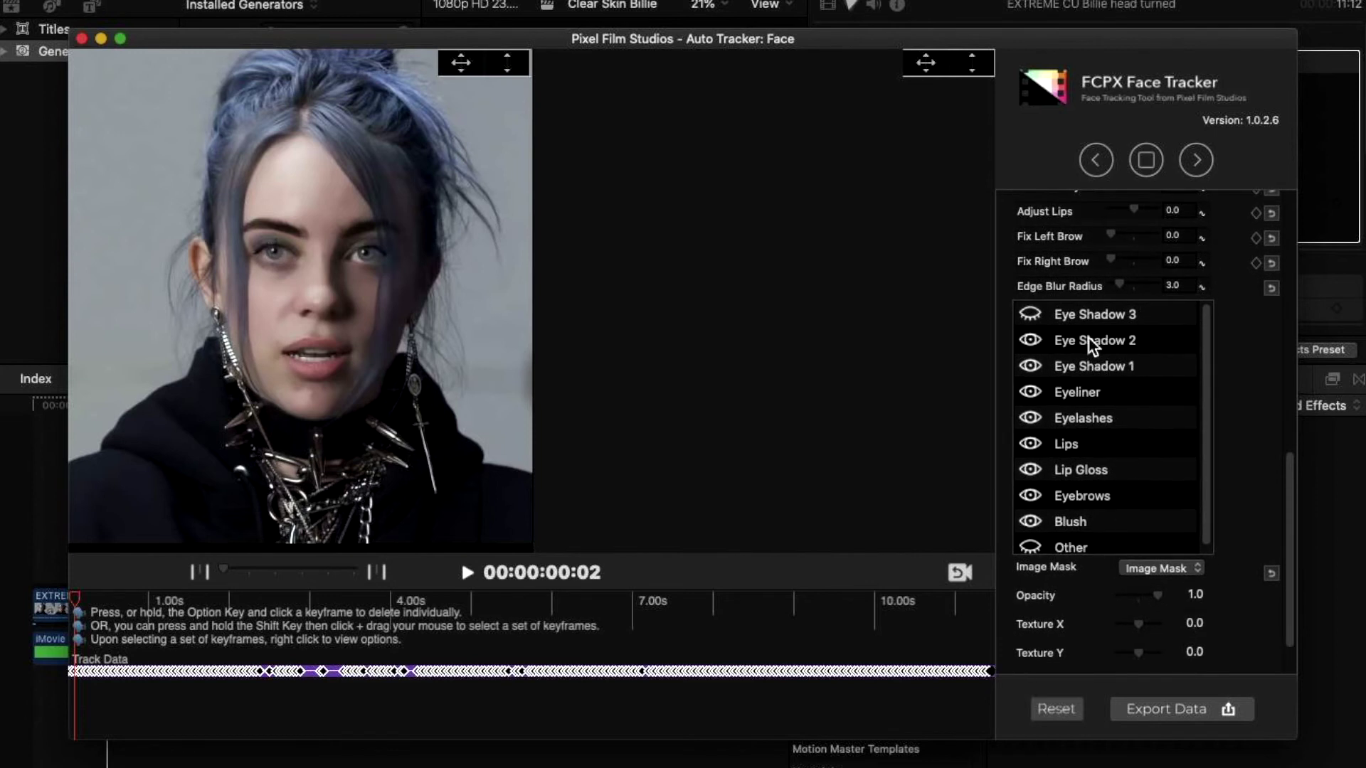
pyautogui.click(1088, 320)
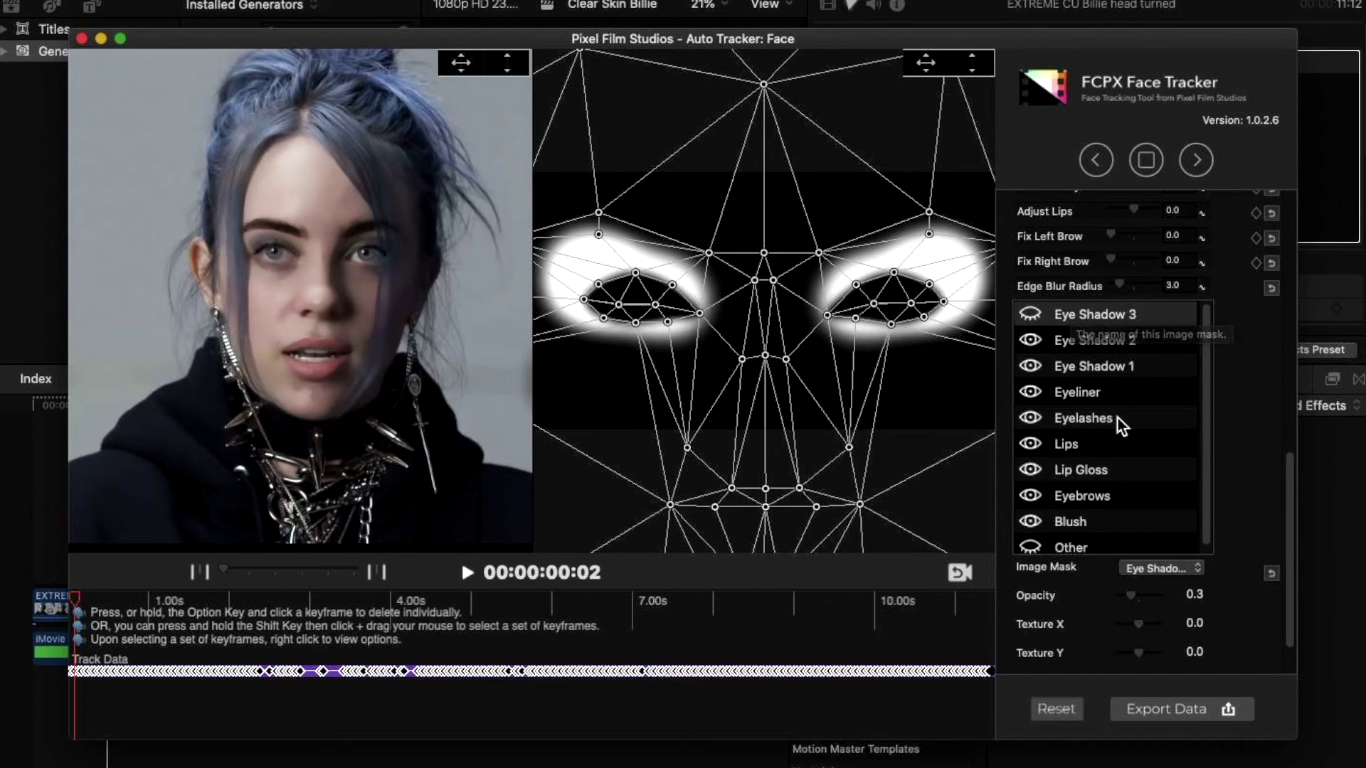
pyautogui.scroll(-1, 1131, 512)
pyautogui.scroll(-2, 1141, 580)
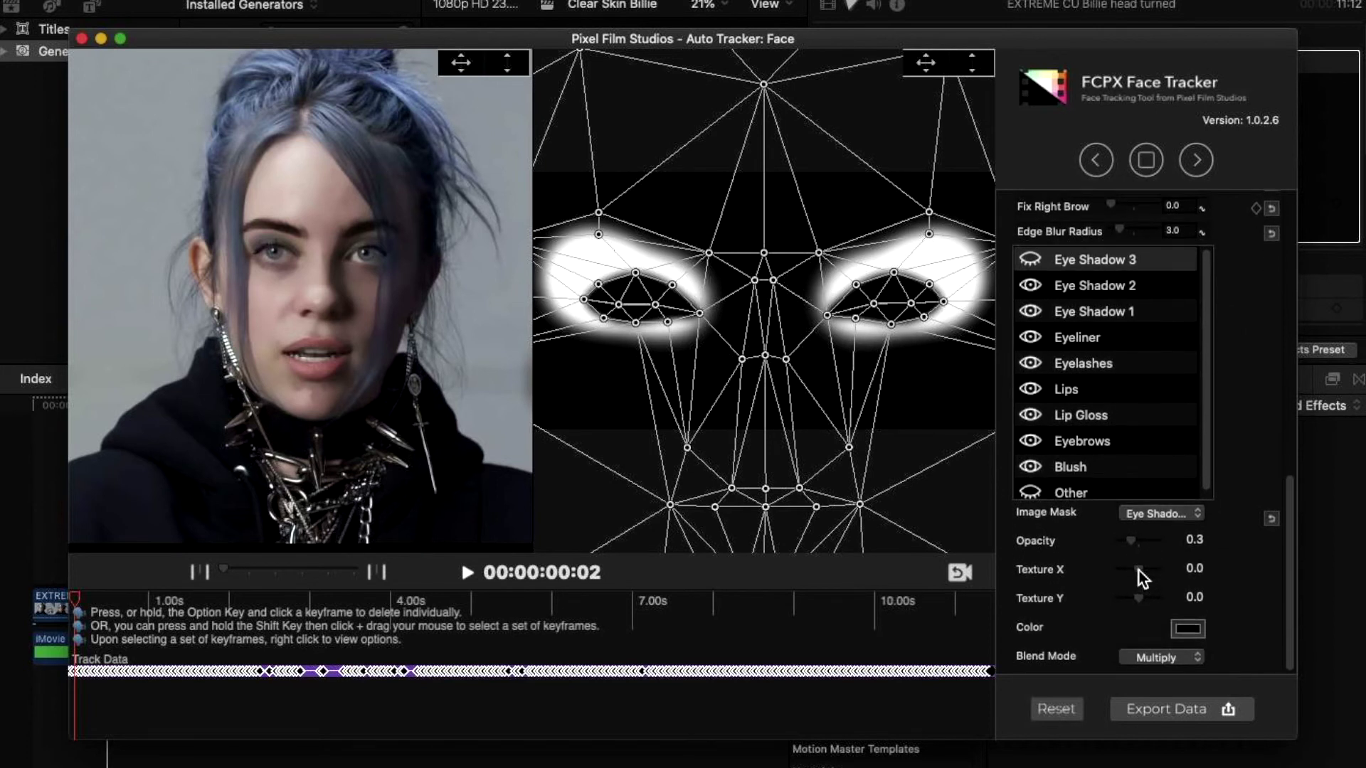